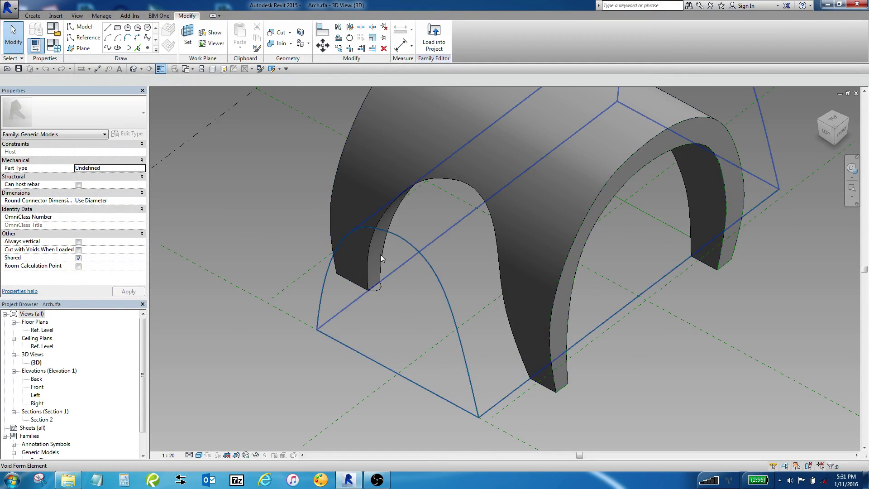
Open the Profile family from the arch's foot for editing and examine its two numbered adaptive points and curved outline.
scroll(380, 289, "up", 3)
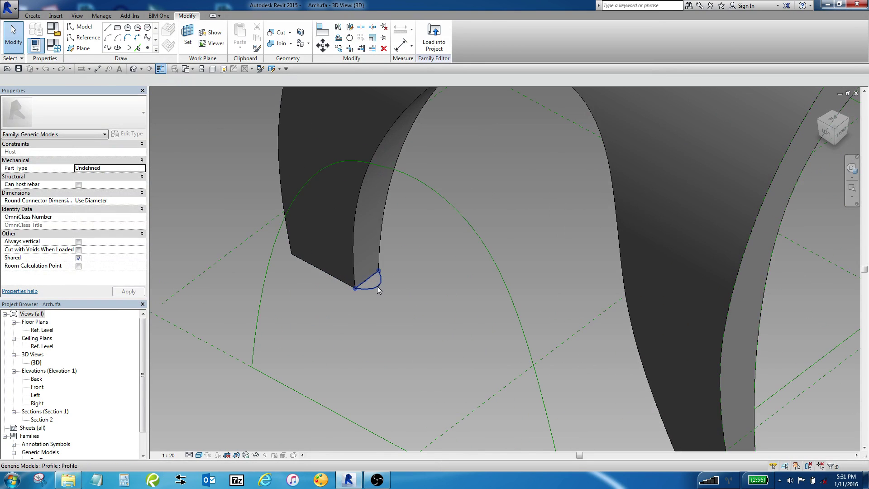
left_click(379, 290)
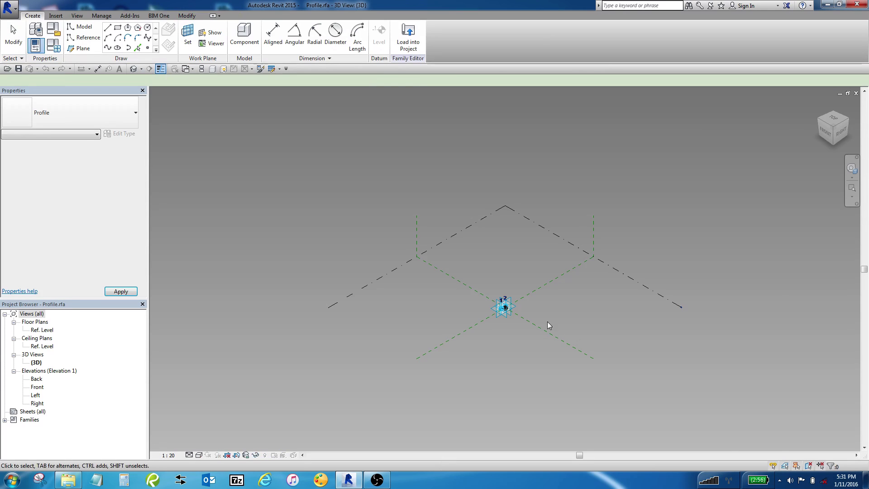
scroll(547, 321, "up", 3)
scroll(498, 320, "up", 2)
left_click(419, 265)
middle_click_drag(420, 264, 427, 296, "shift")
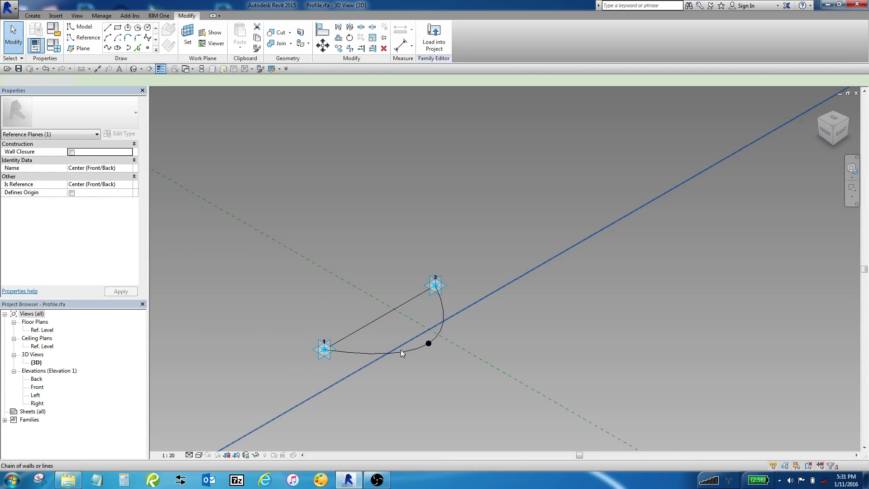
left_click(409, 352)
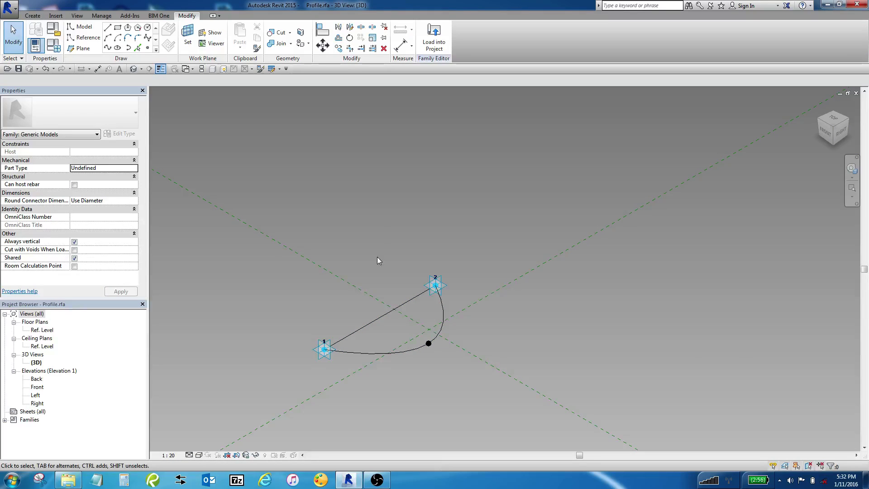
scroll(481, 177, "down", 1)
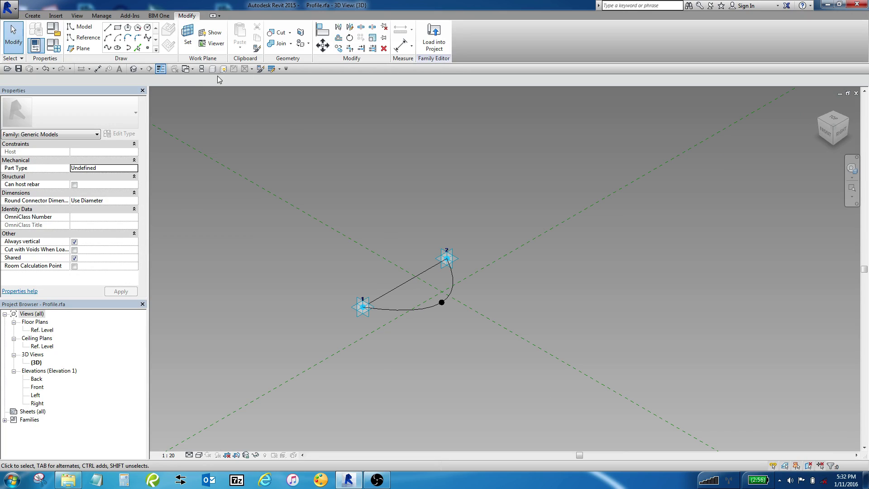
Return to the Arch.rfa 3D view and delete the profile placed at the foot of the side opening.
left_click(191, 69)
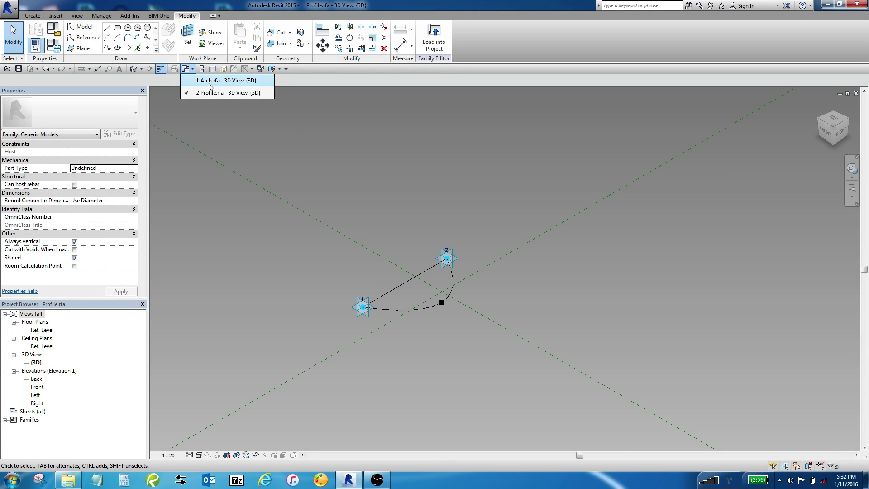
left_click(210, 80)
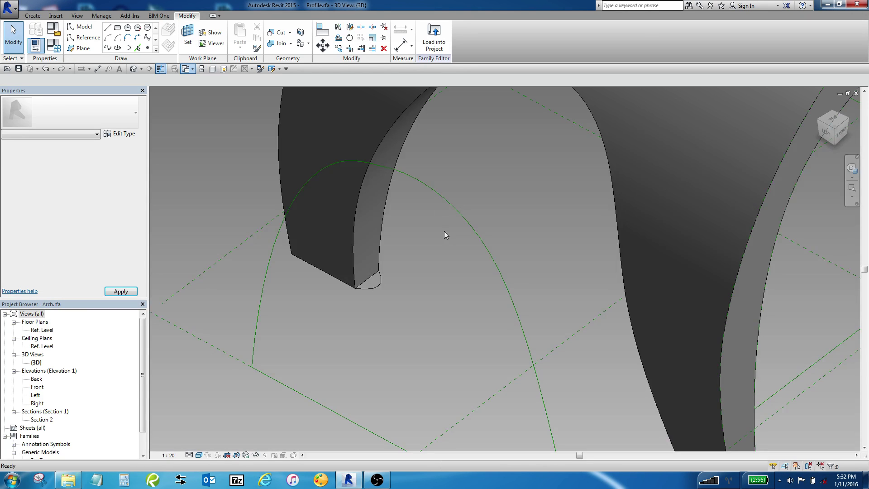
left_click(373, 289)
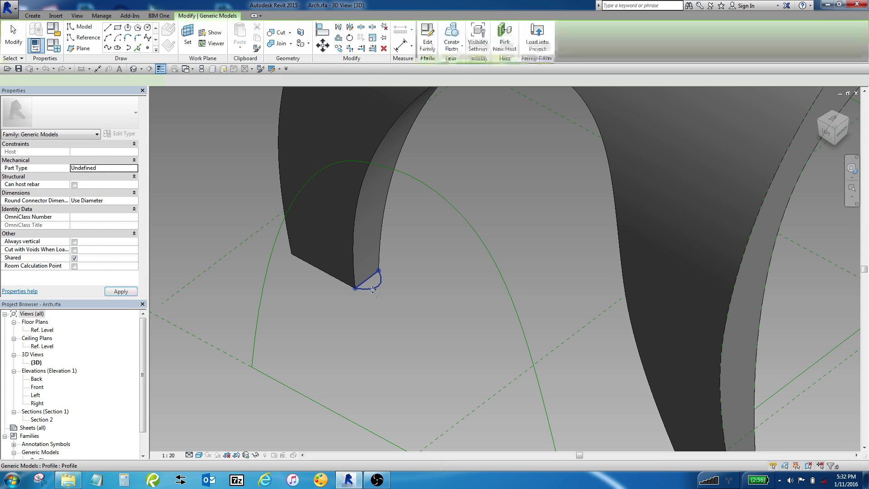
key("Escape")
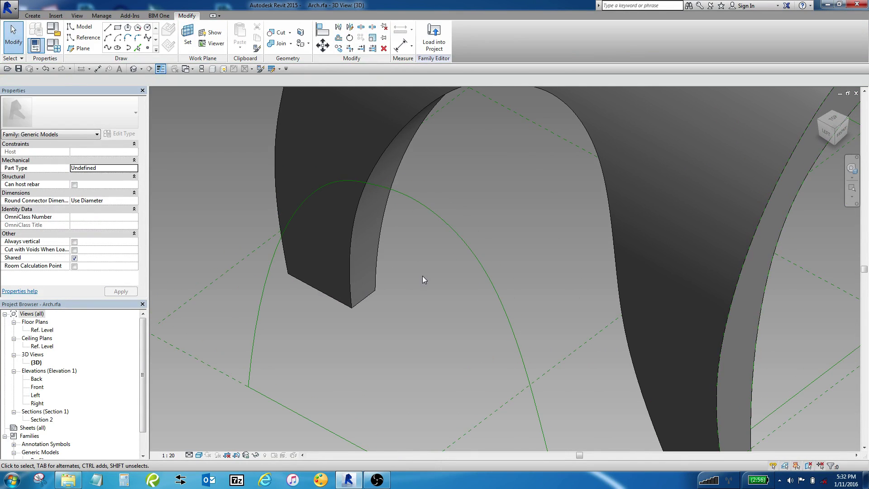
Place two reference points near the foot of the side opening, one on its outer edge and one on its inner edge.
left_click(147, 48)
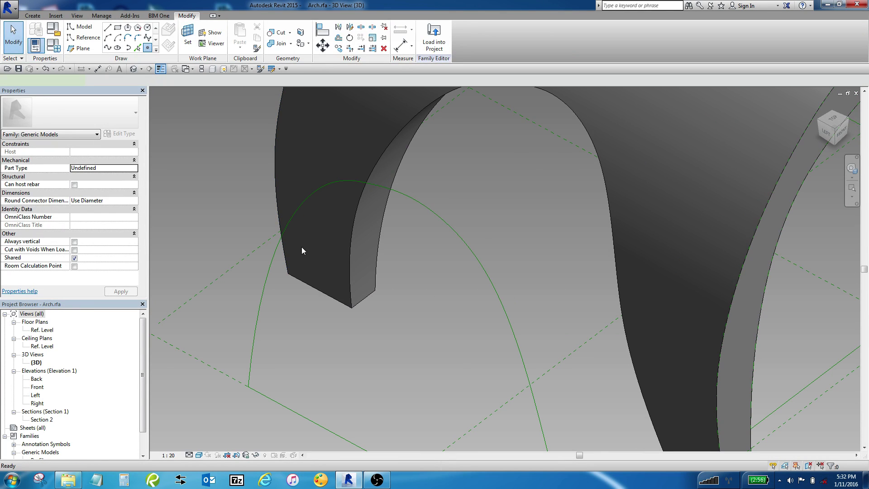
left_click(376, 270)
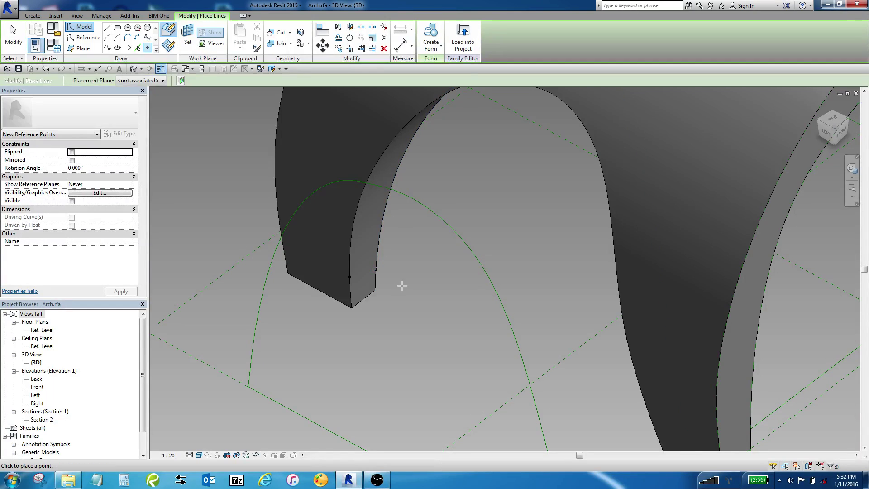
scroll(409, 270, "down", 2)
key("Escape")
key("Escape")
scroll(393, 278, "down", 3)
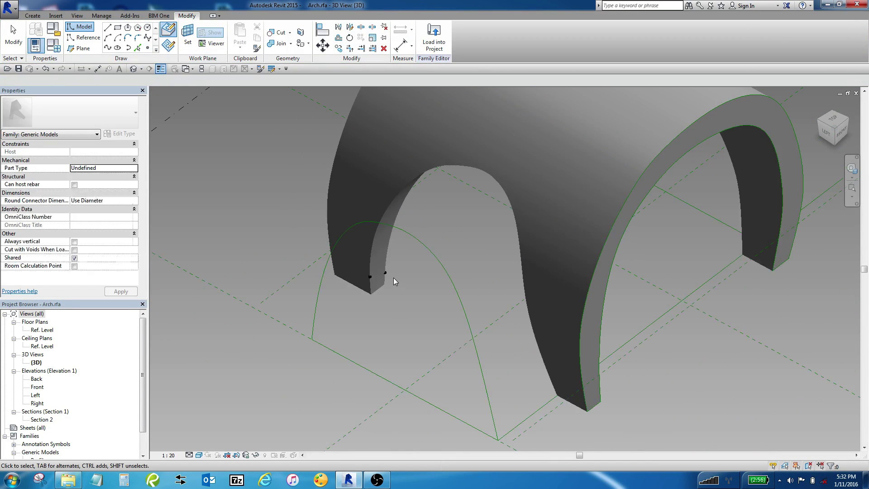
Examine the reference lines that define the front arch's outer and inner curves and the side opening's curve.
middle_click_drag(512, 307, 442, 194, "shift")
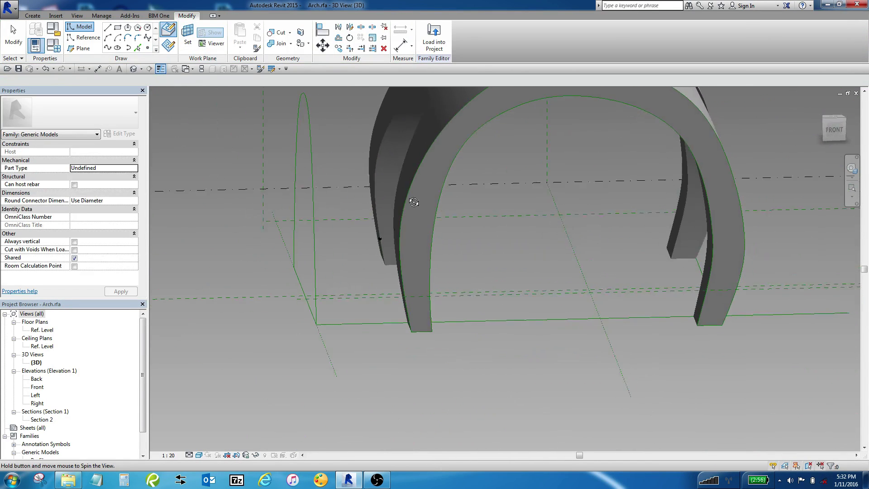
key("Tab")
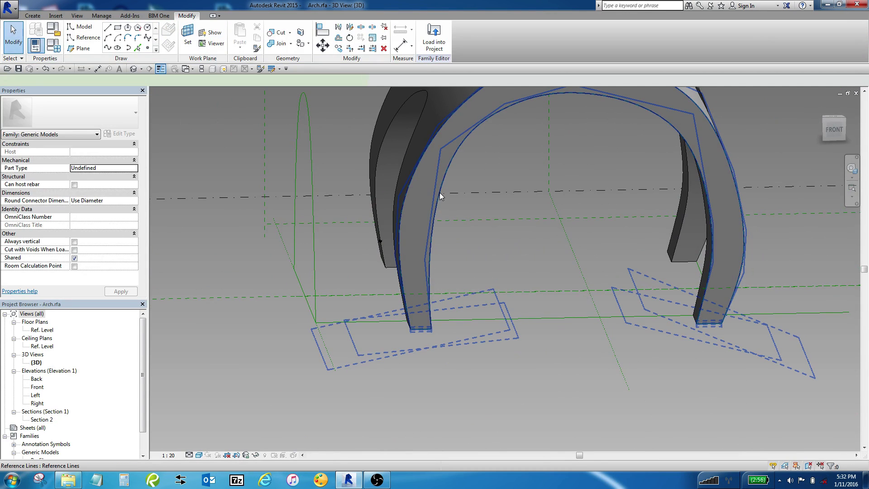
left_click(441, 196)
middle_click_drag(469, 329, 443, 181, "shift")
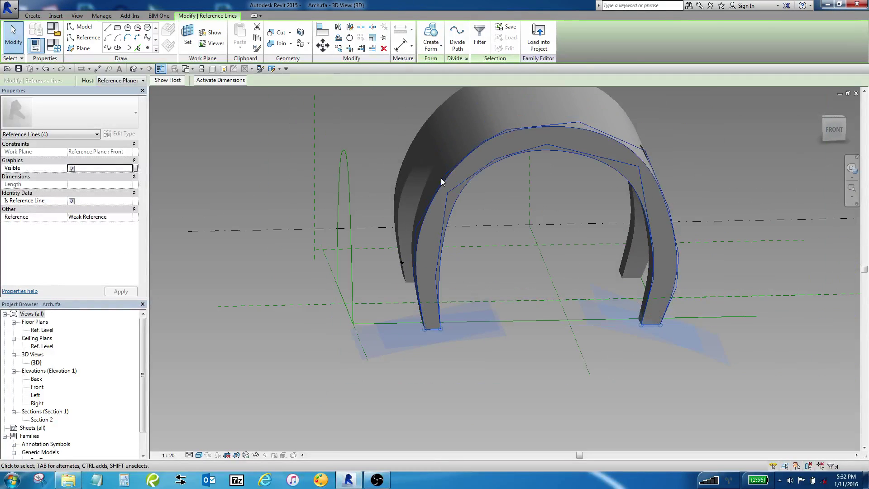
left_click(457, 202)
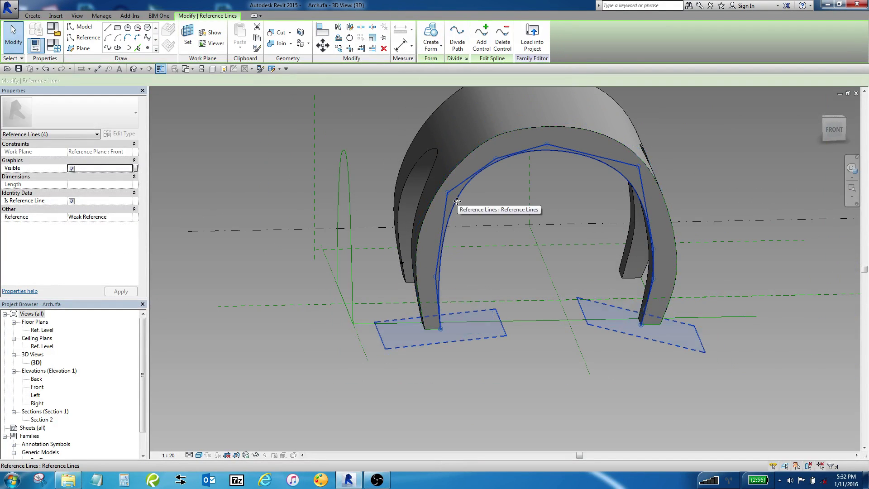
left_click(461, 158)
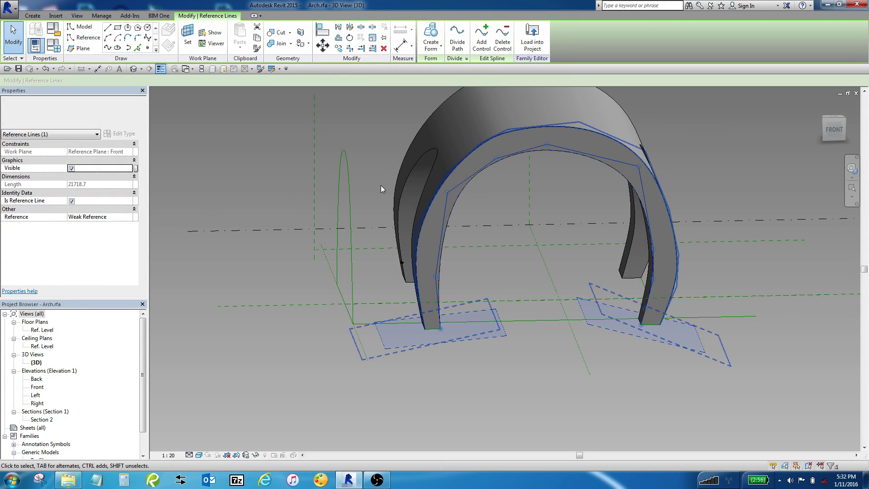
left_click(350, 183)
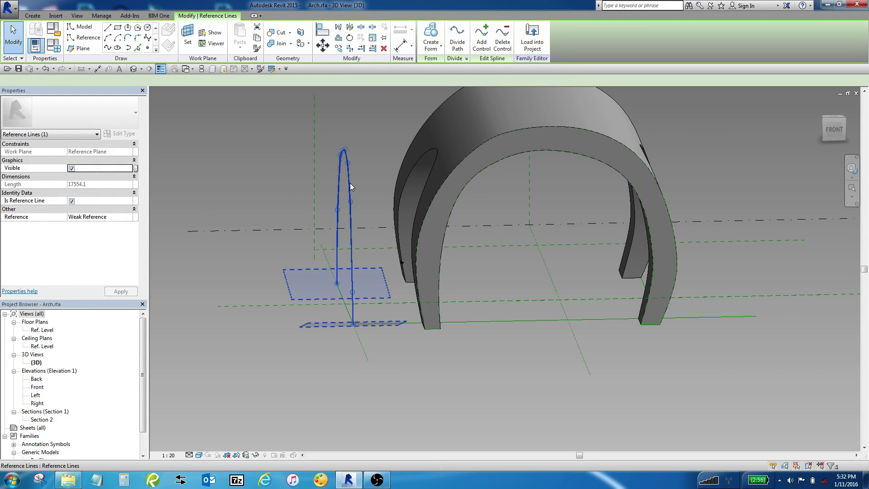
middle_click_drag(420, 335, 411, 137, "shift")
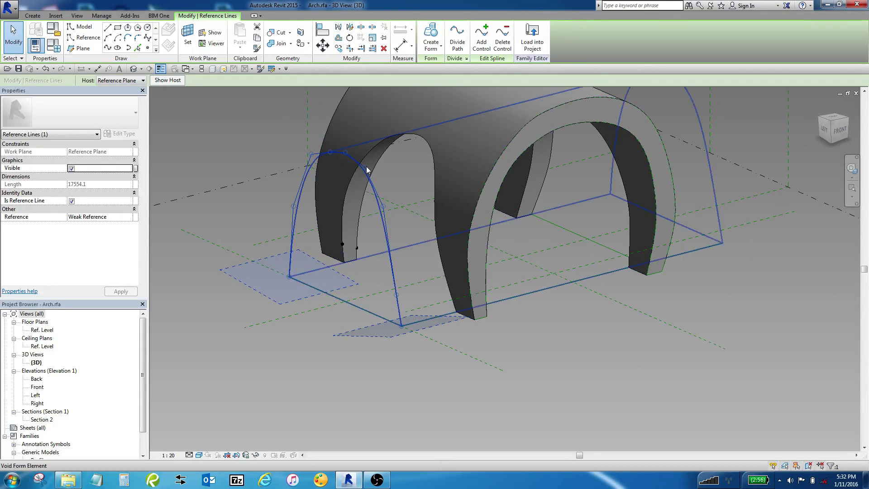
Set the reference point on the side opening's outer edge to be measured from the End of its curve.
scroll(344, 194, "up", 5)
middle_click_drag(340, 276, 369, 321, "shift")
scroll(342, 344, "up", 3)
scroll(341, 344, "down", 3)
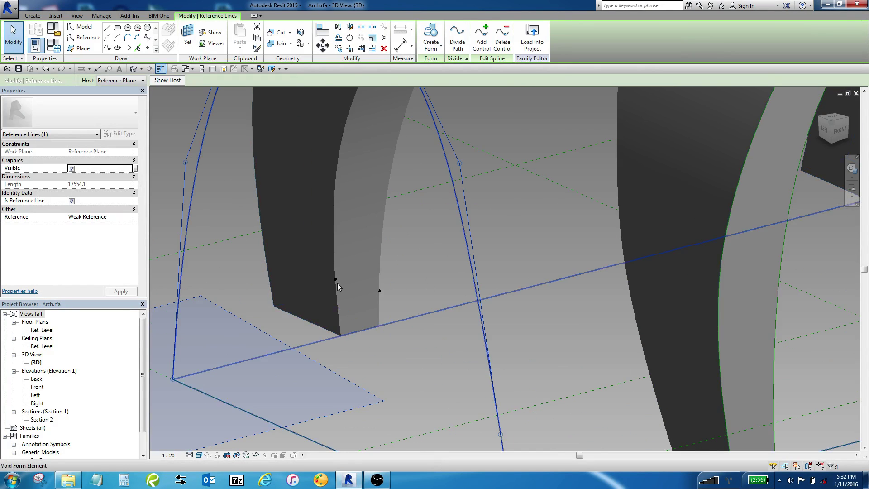
scroll(335, 281, "up", 3)
key("Escape")
key("Escape")
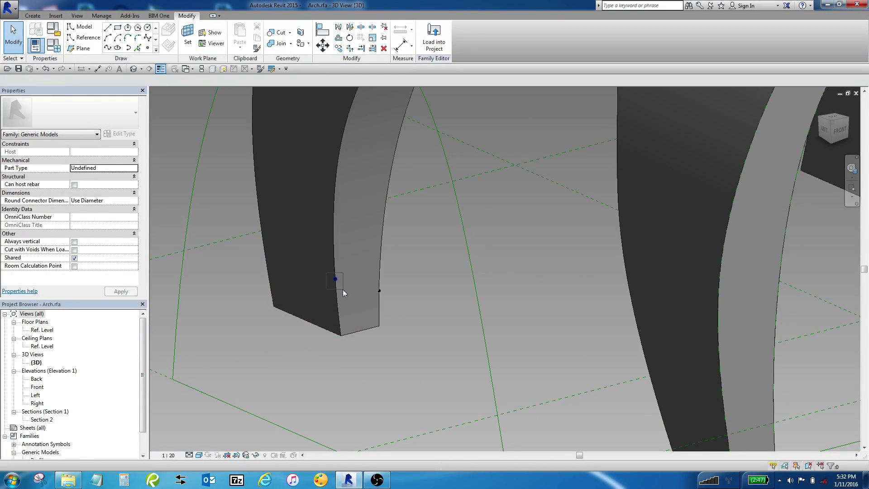
left_click(342, 290)
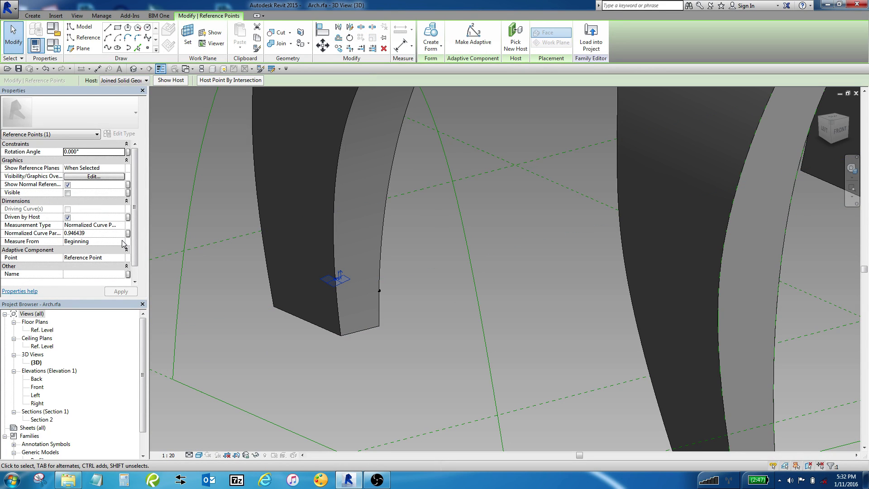
left_click(122, 241)
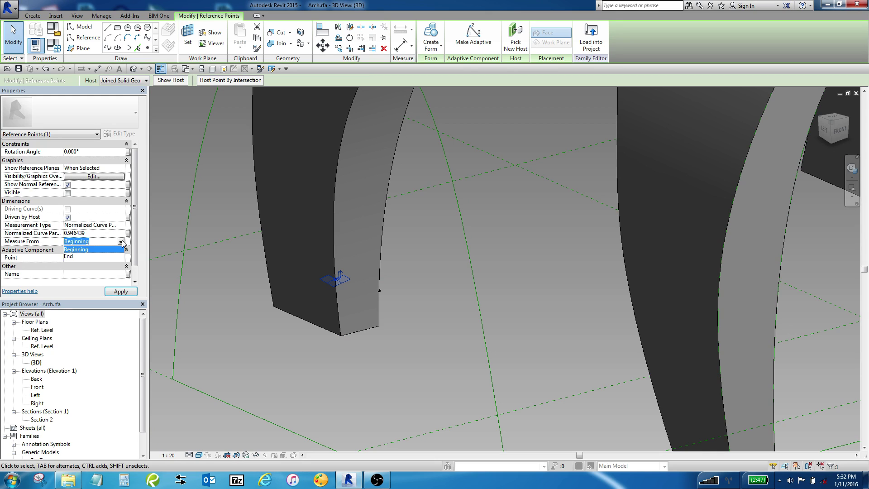
left_click(81, 256)
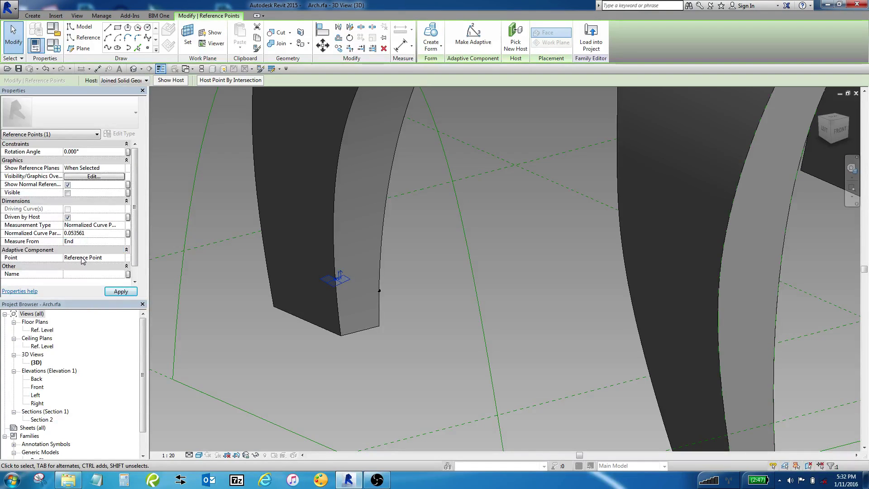
Associate the outer-edge point's Normalized Curve Parameter with a new type-based family parameter named Point Position.
left_click(128, 234)
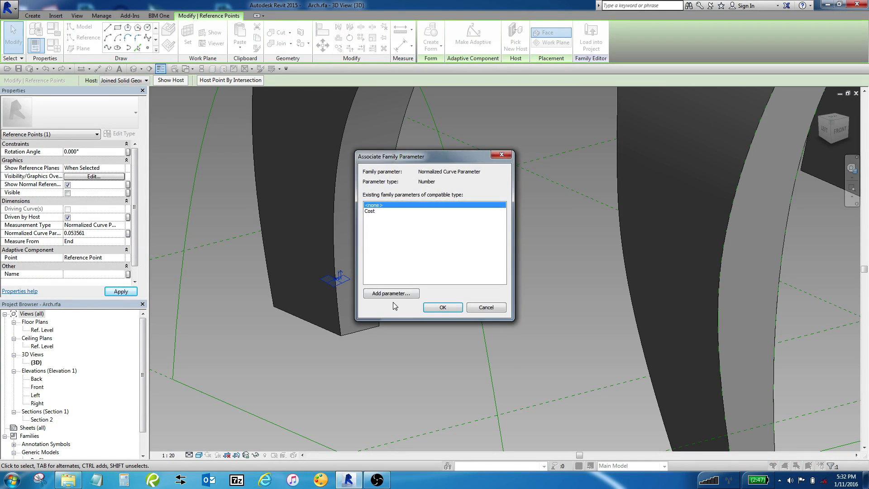
left_click(391, 293)
type("P")
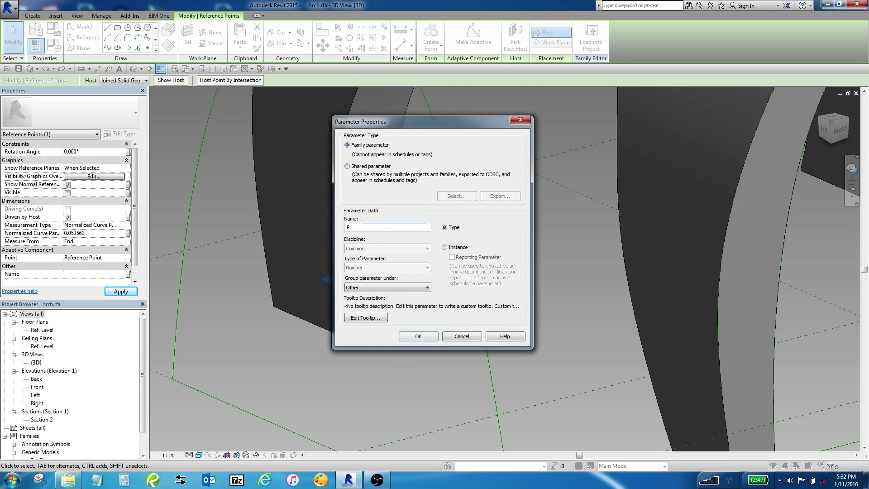
type("oint Position")
left_click(419, 334)
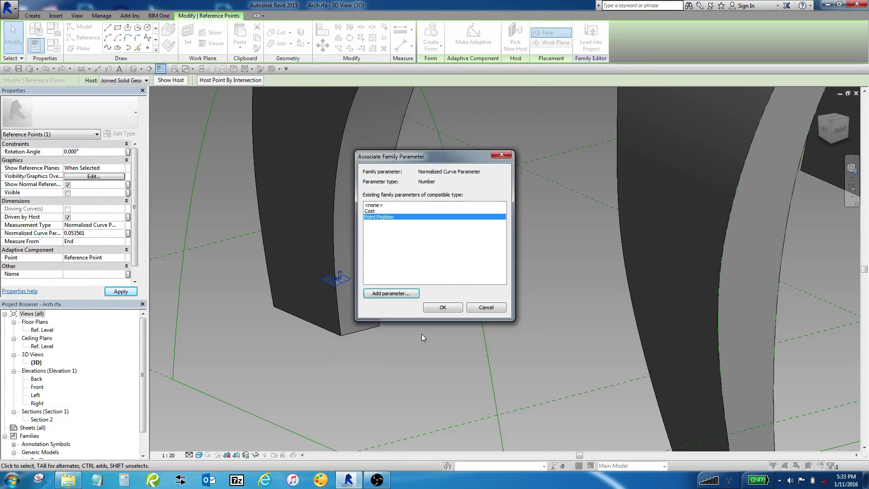
left_click(443, 307)
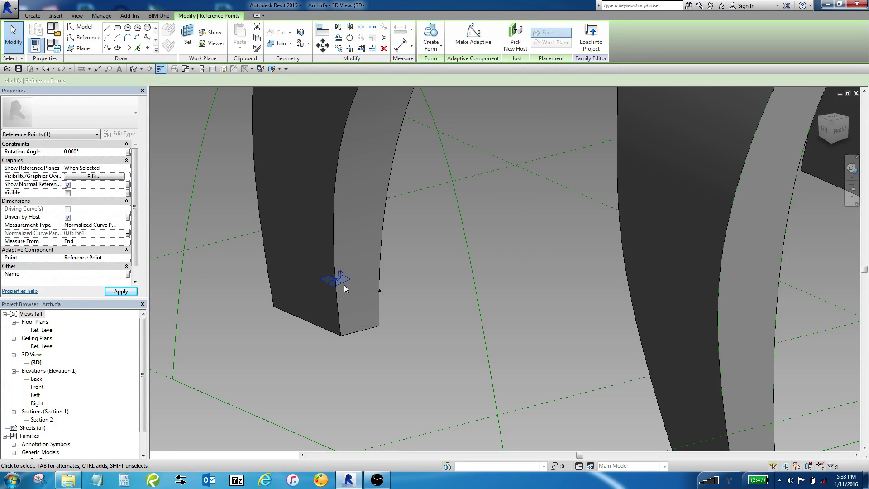
Associate the Normalized Curve Parameter of the reference point on the side opening's inner edge with the existing Point Position parameter.
left_click(380, 291)
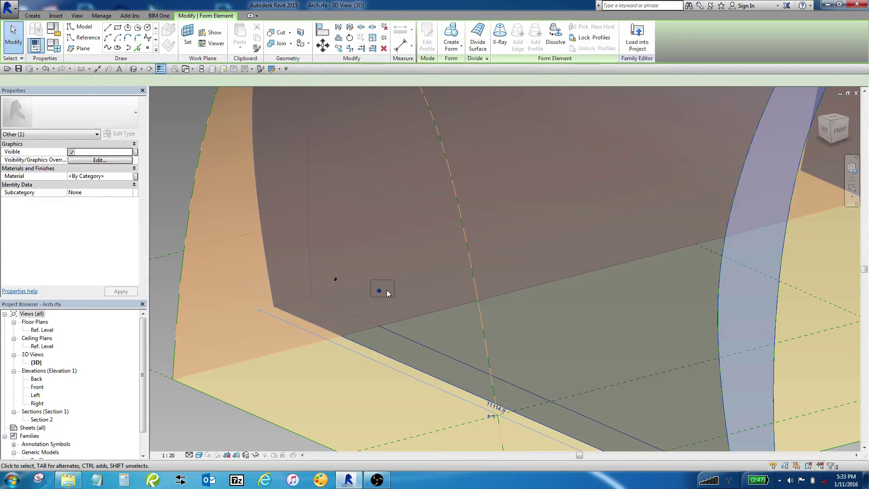
left_click(380, 290)
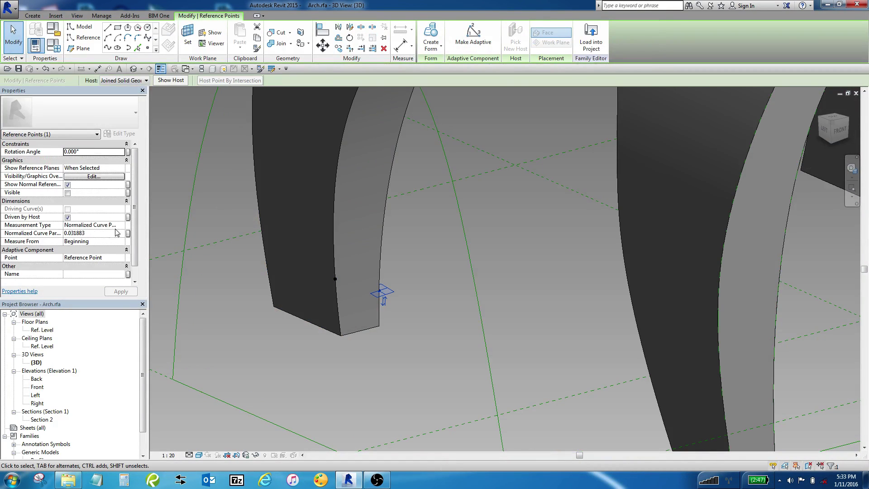
left_click(128, 234)
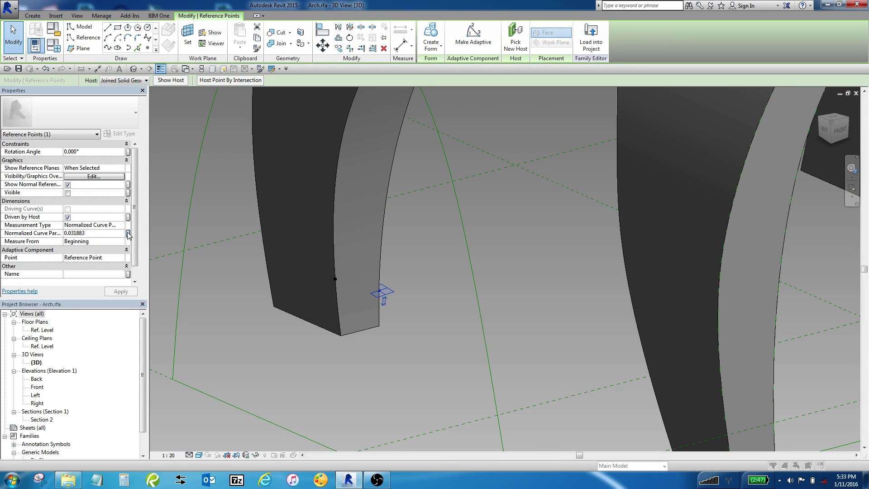
left_click(375, 217)
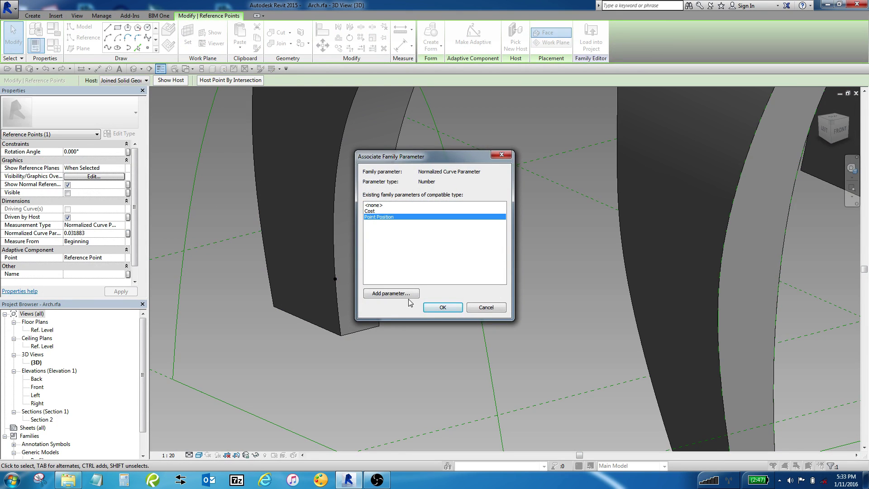
left_click(439, 308)
left_click(436, 310)
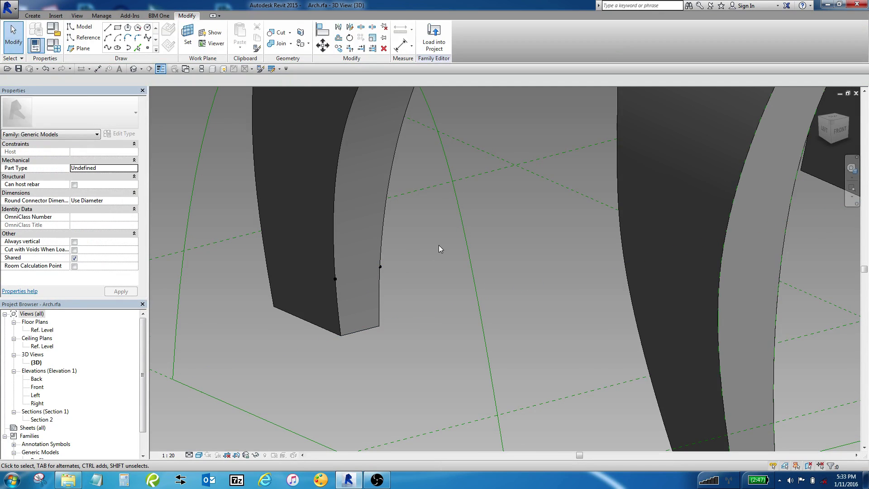
scroll(438, 245, "down", 5)
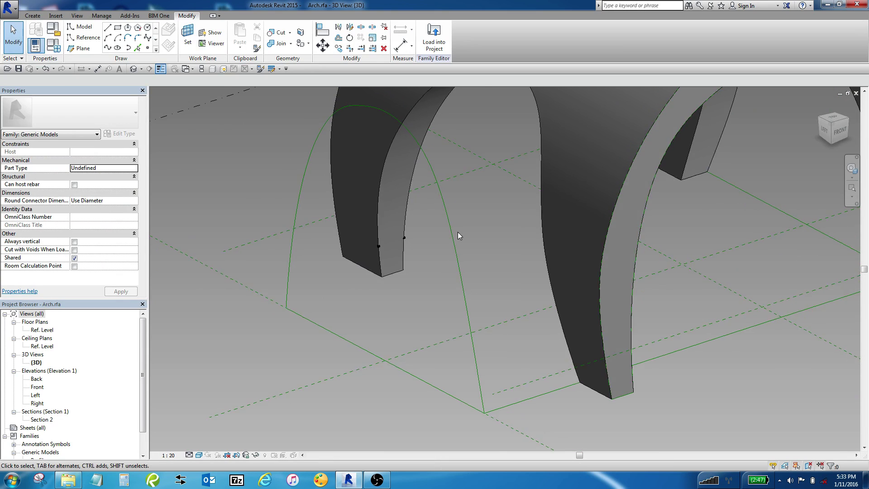
middle_click_drag(457, 232, 256, 118, "shift")
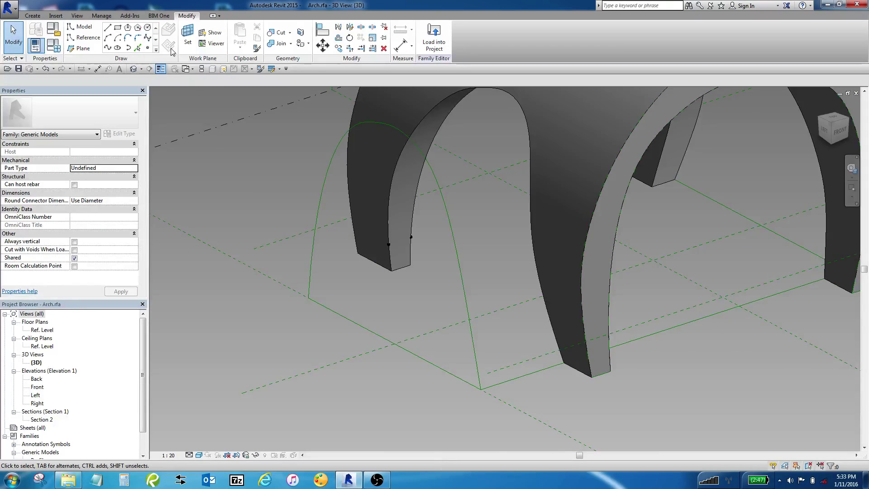
Draw a model-line circle of radius 500 on the Ref. Level plane, outside the side opening's curve.
left_click(188, 36)
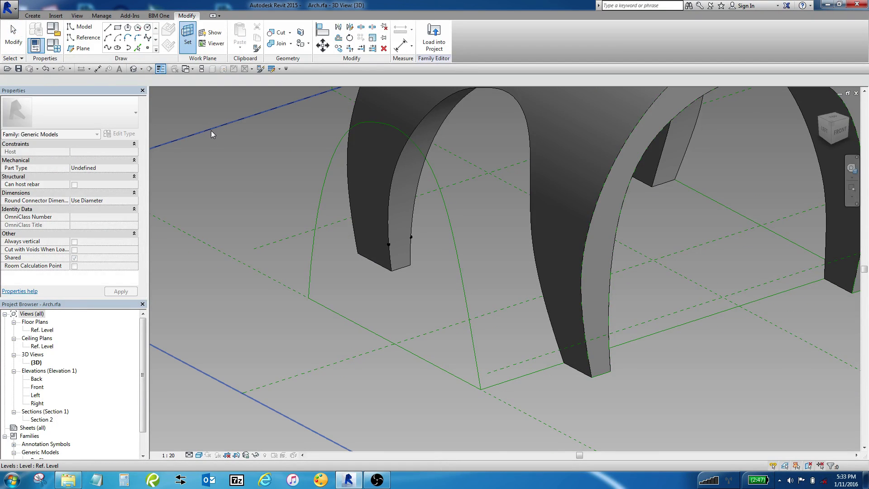
left_click(211, 130)
left_click(148, 28)
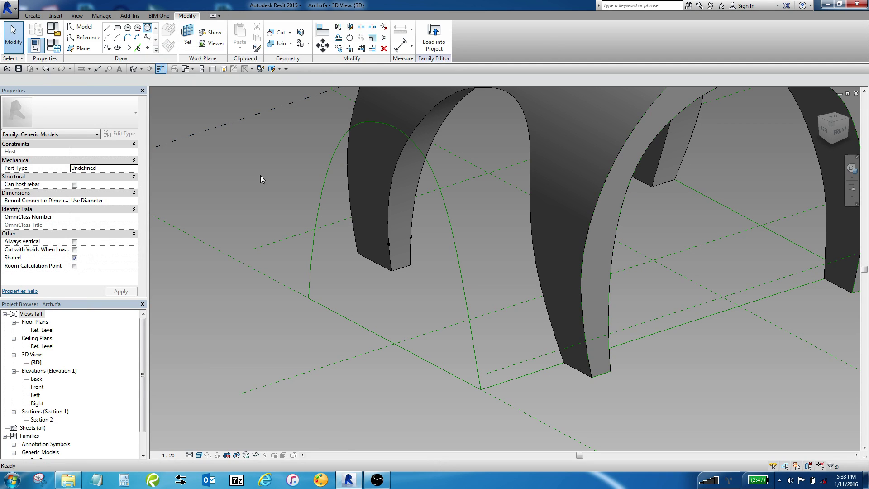
left_click(289, 262)
left_click(306, 272)
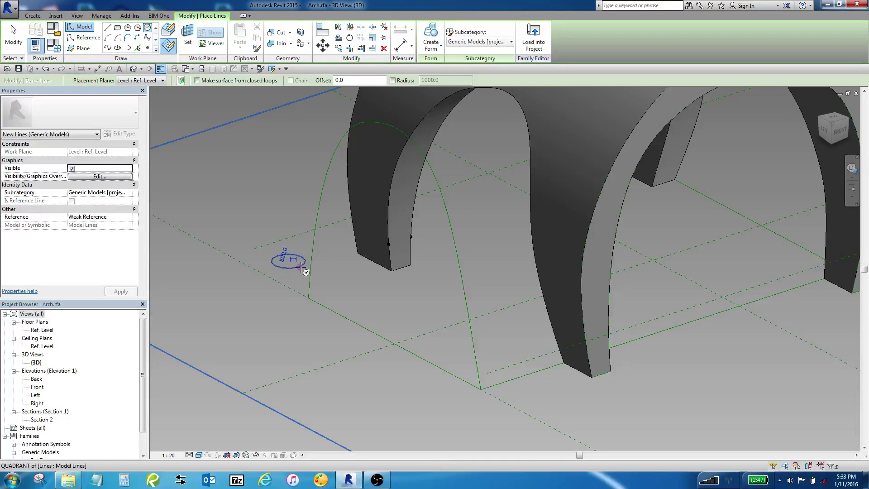
key("Escape")
key("Escape")
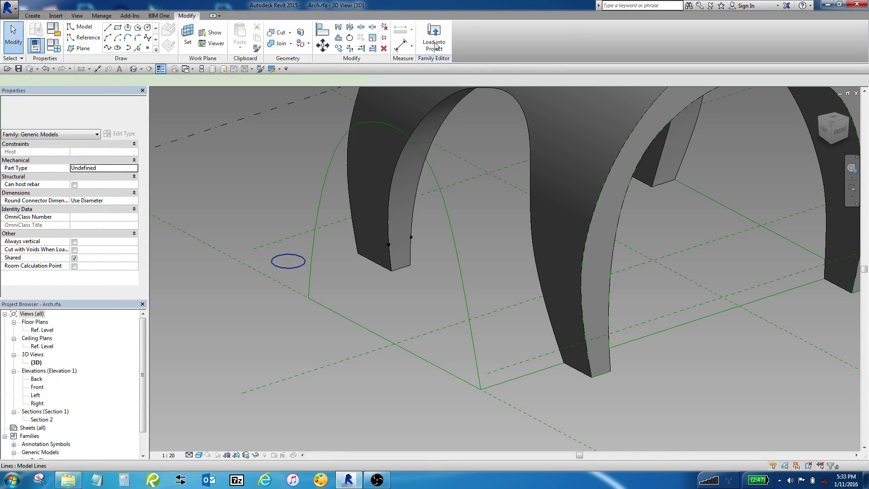
Create a solid cylinder form with a positive offset of 400 from the model-line circle.
left_click(289, 255)
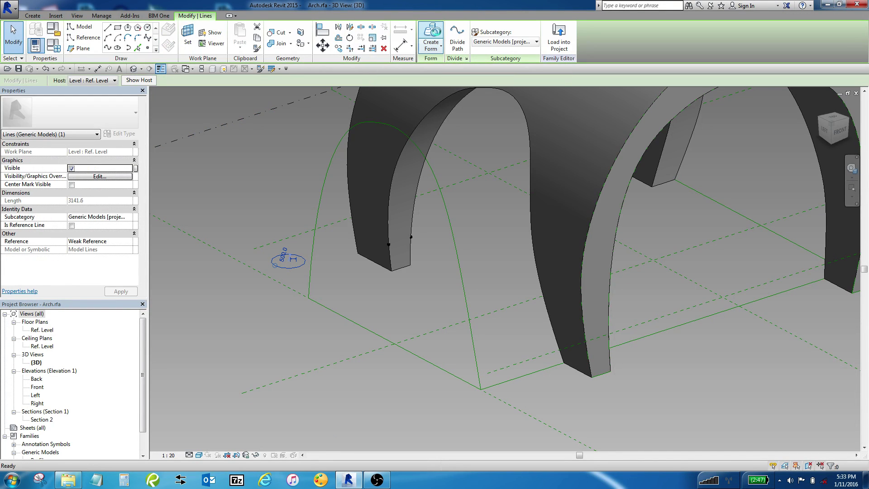
left_click(431, 36)
left_click(306, 302)
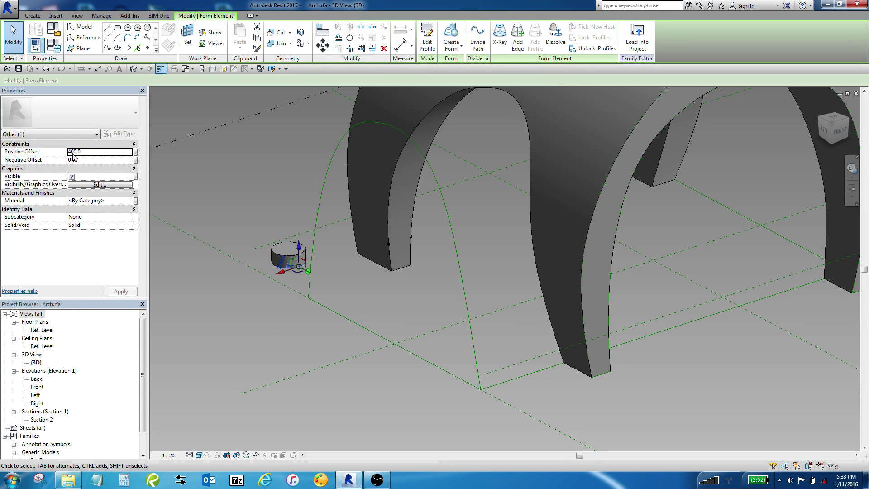
Associate the cylinder's Positive Offset with a new type-based family parameter named Piston, grouped under Dimensions.
left_click(136, 153)
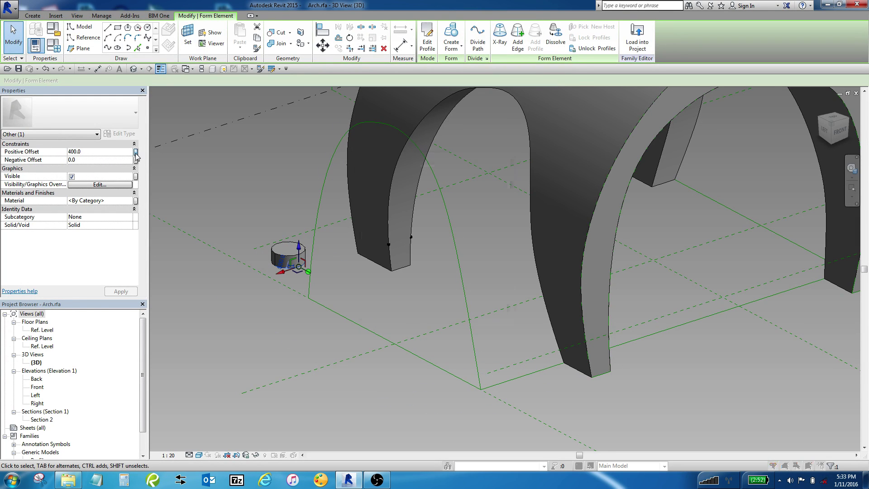
left_click(391, 293)
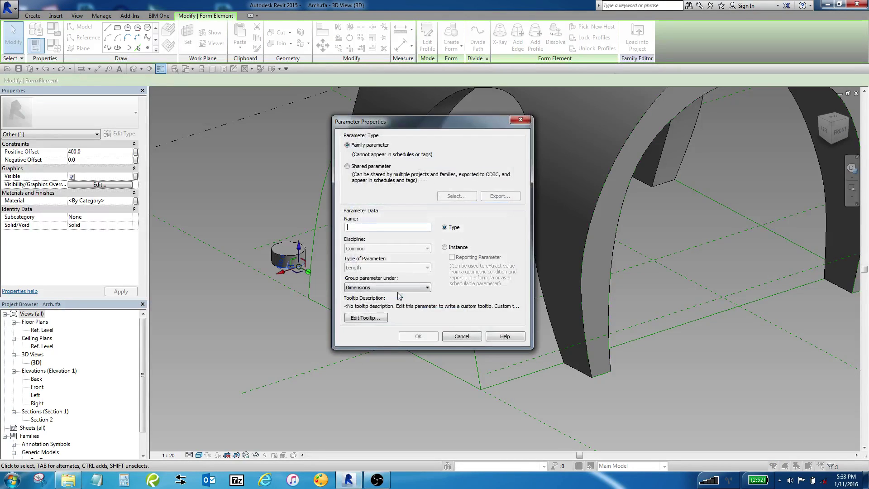
type("Piston")
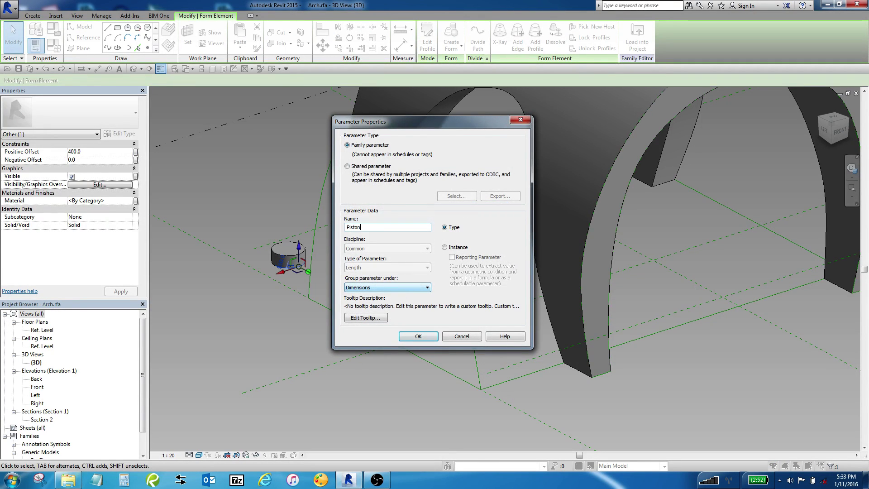
left_click(418, 336)
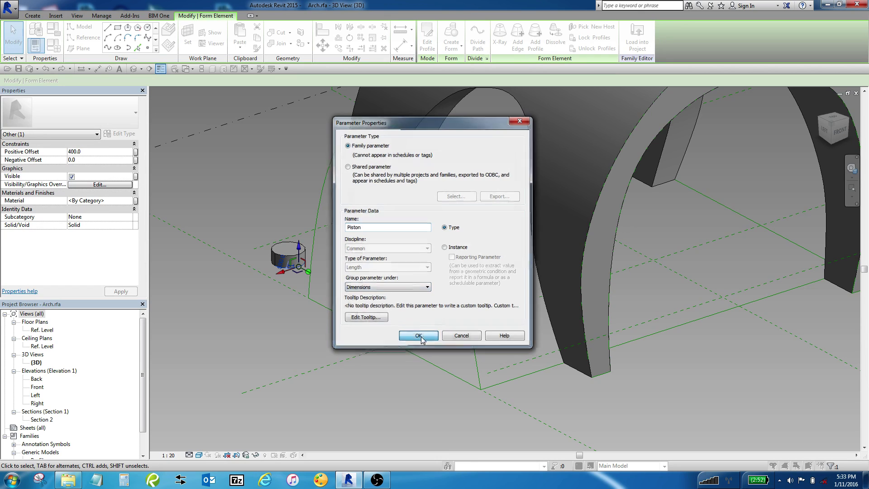
left_click(443, 308)
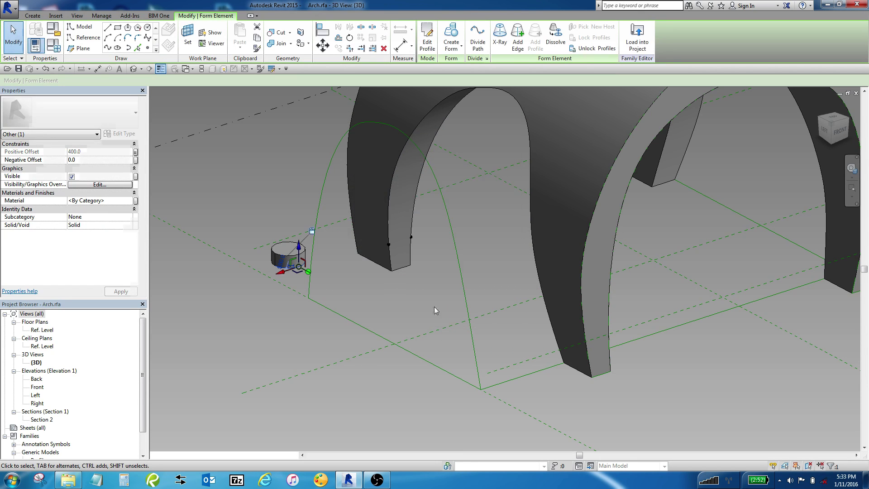
Stretch the cylinder's top upward to a positive offset of about 2900.
left_click(351, 279)
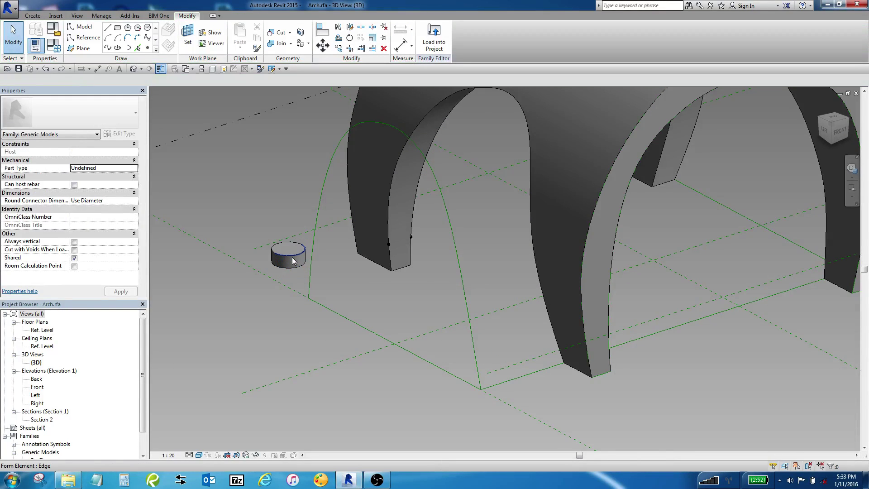
left_click(302, 249)
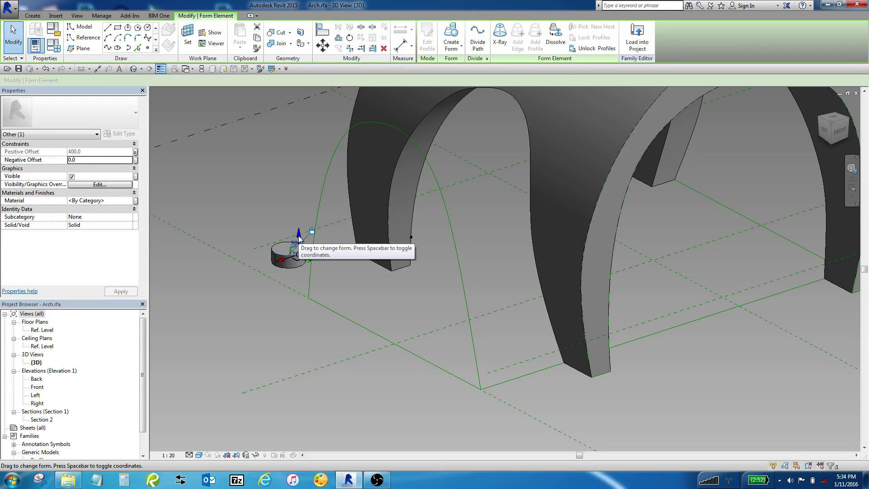
left_click_drag(298, 228, 302, 171)
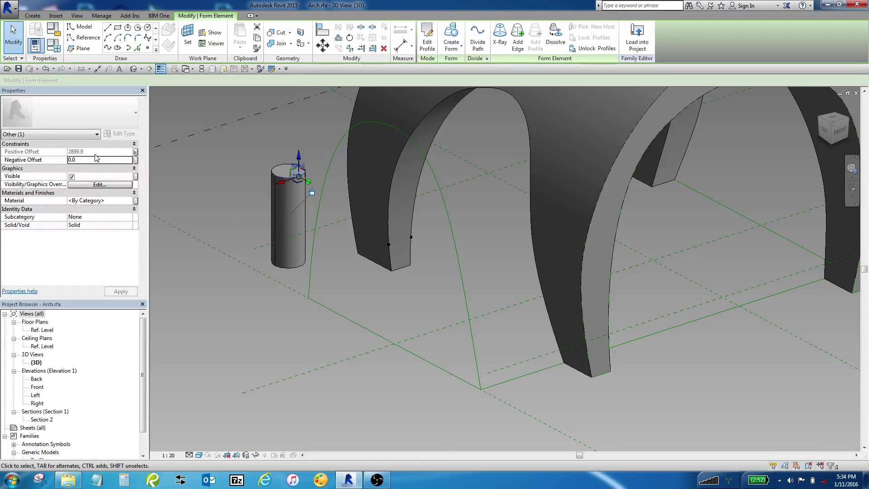
Set the Piston parameter to 5000 in the family types and apply it to the cylinder.
left_click(53, 45)
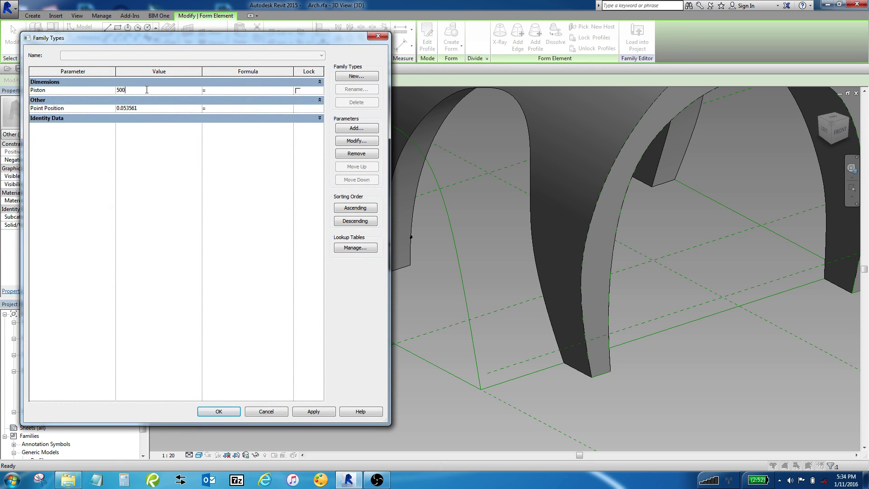
left_click(313, 411)
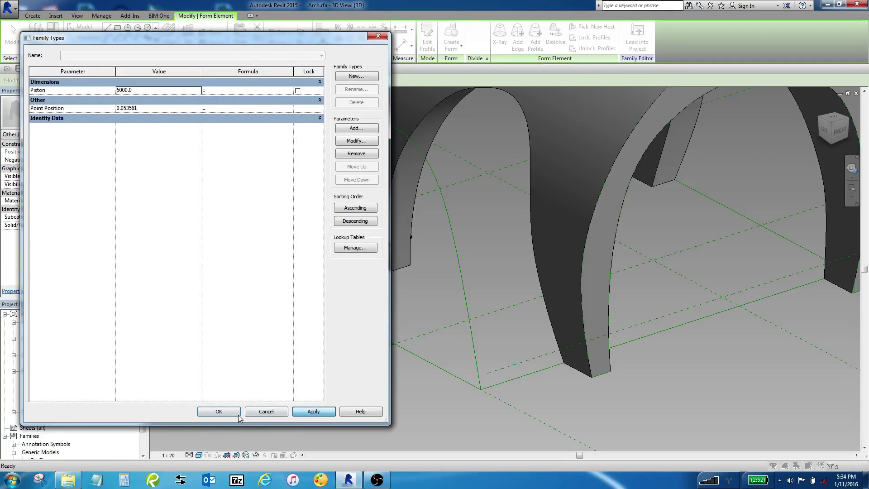
left_click(218, 411)
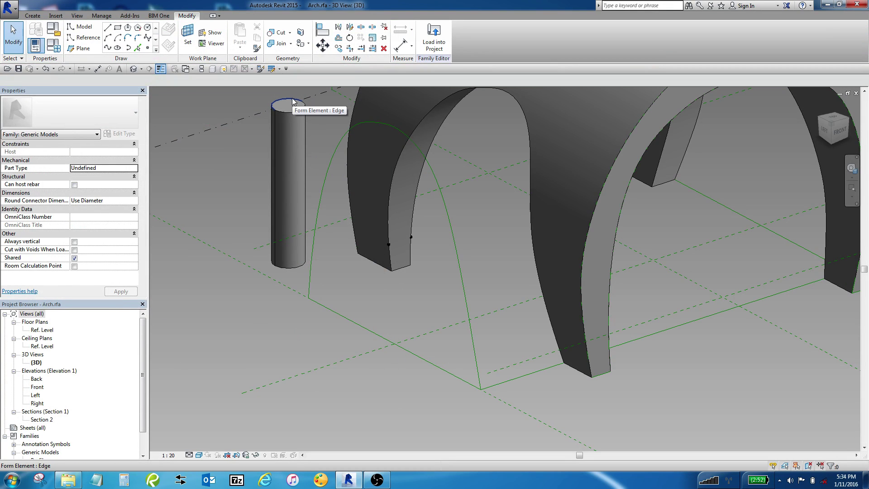
Give the Point Position parameter the formula Piston/5000 in the family types.
left_click(54, 47)
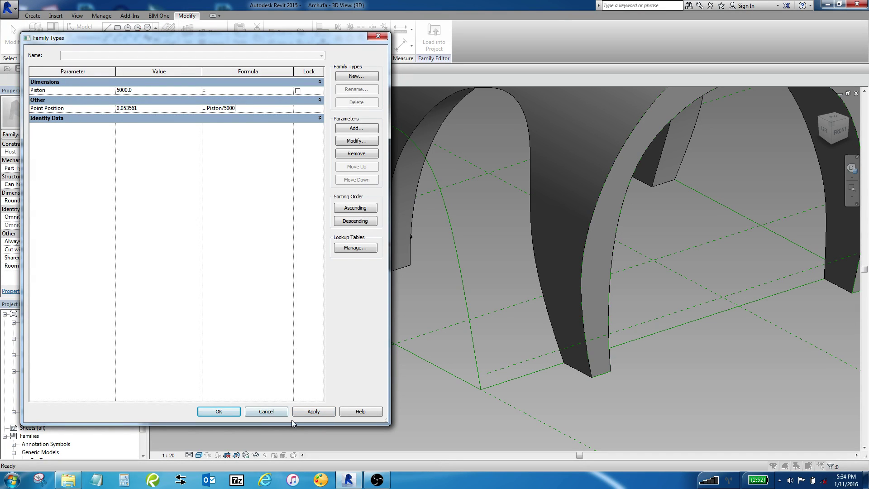
left_click(314, 412)
left_click(220, 412)
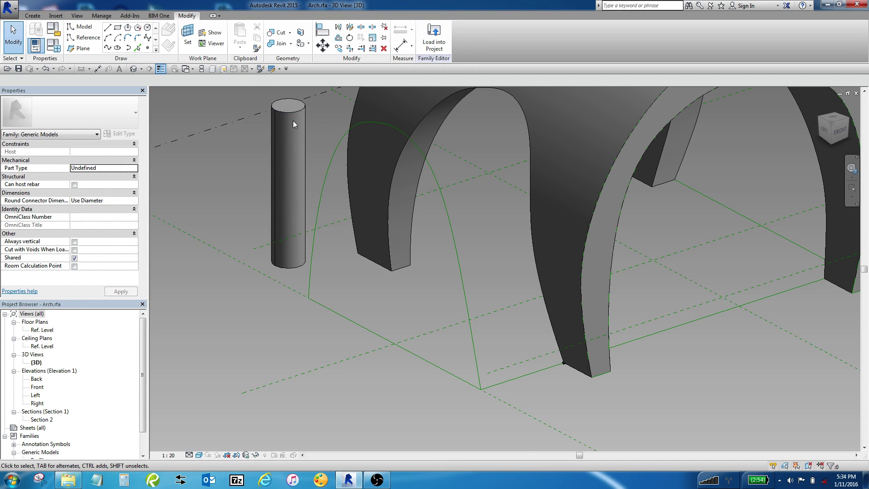
Lower the cylinder's top to a positive offset of about 677 to reposition the linked points on the arch leg.
left_click(295, 95)
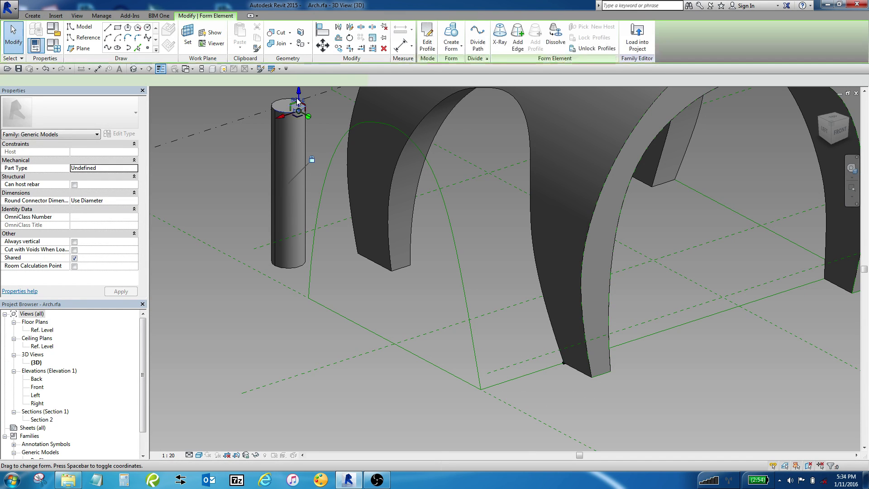
left_click(299, 95)
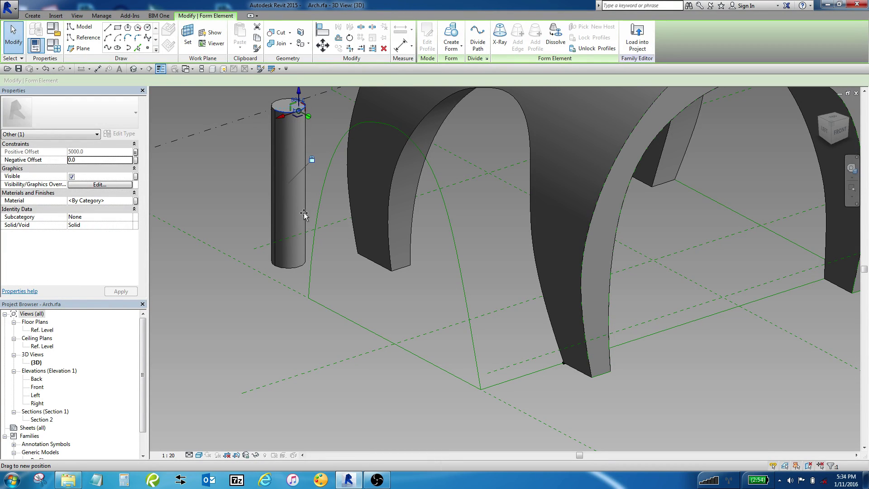
left_click_drag(304, 235, 283, 308)
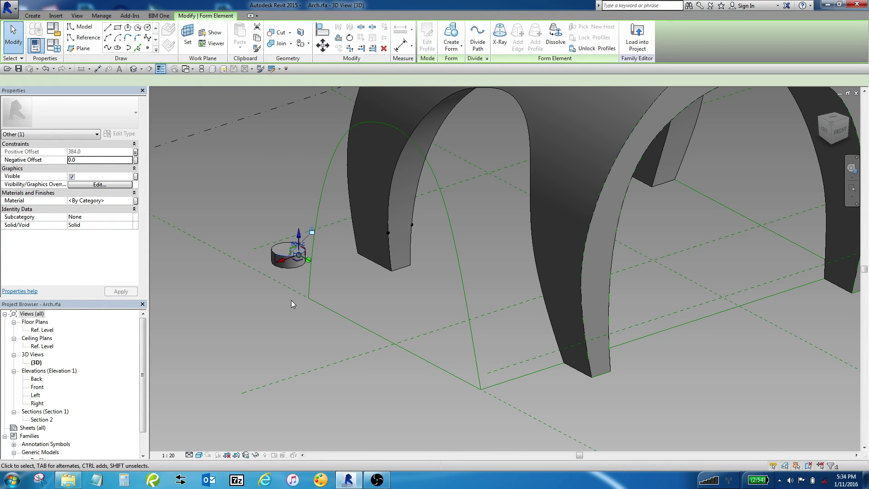
scroll(387, 218, "up", 2)
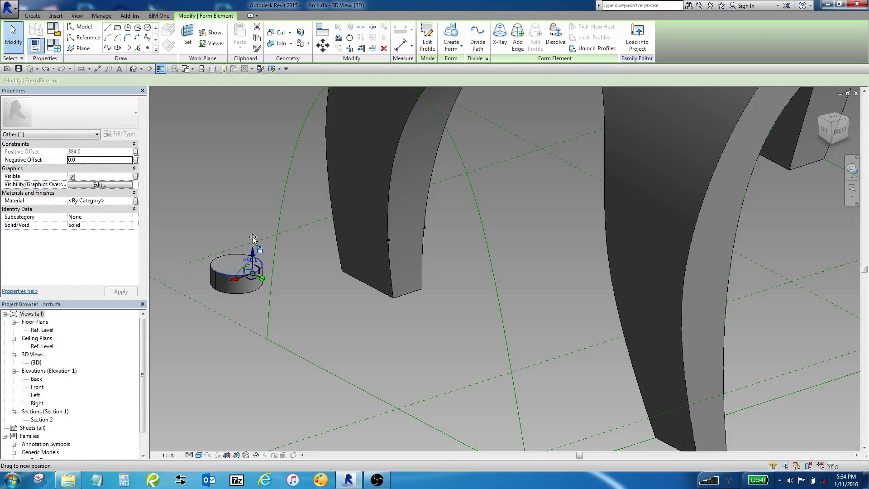
left_click_drag(253, 239, 252, 225)
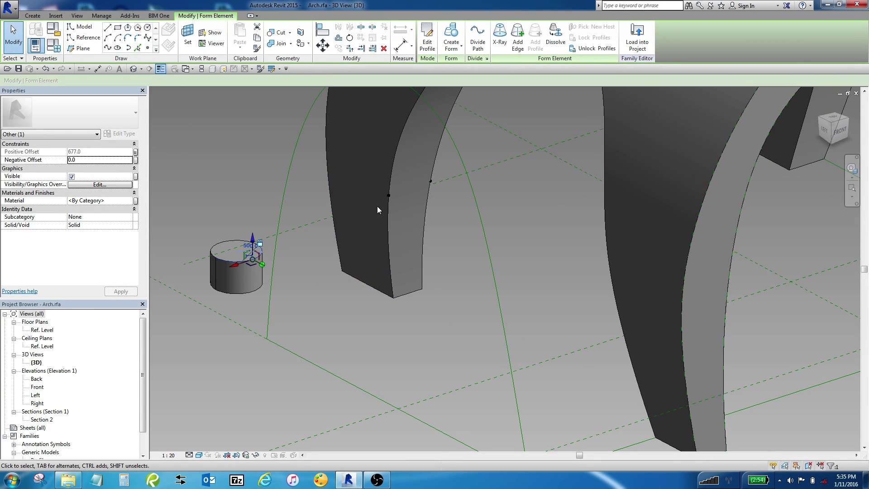
Join the two reference points on the arch leg with a spline through points and make it a reference line.
left_click_drag(375, 204, 447, 162)
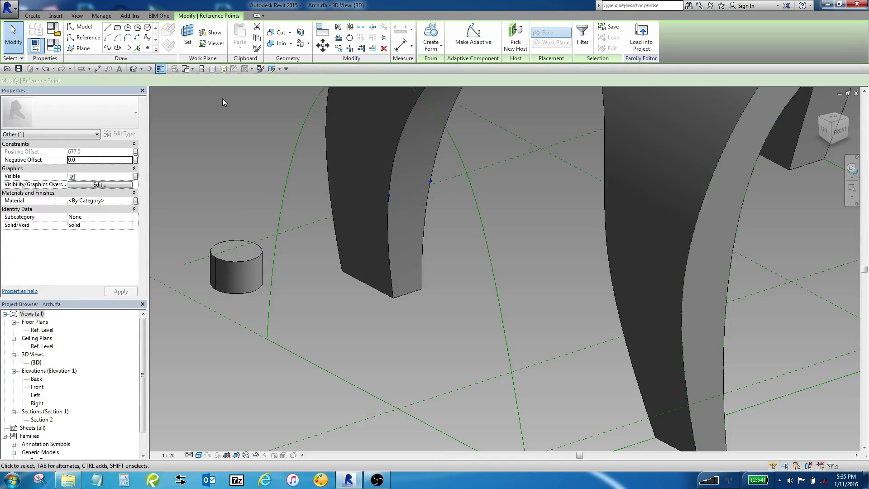
left_click(108, 48)
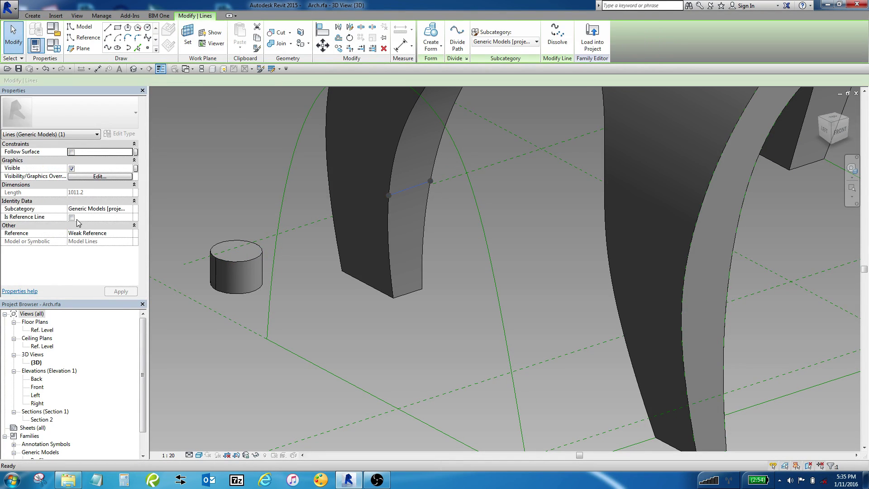
left_click(72, 218)
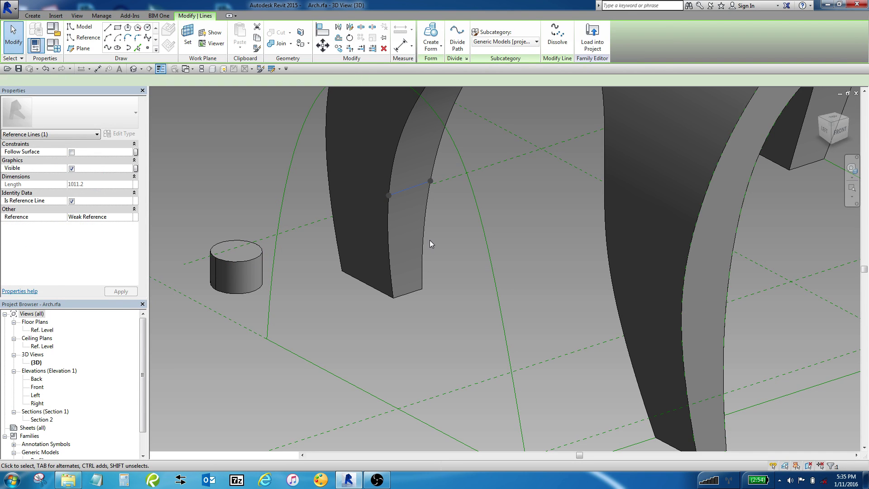
left_click(444, 223)
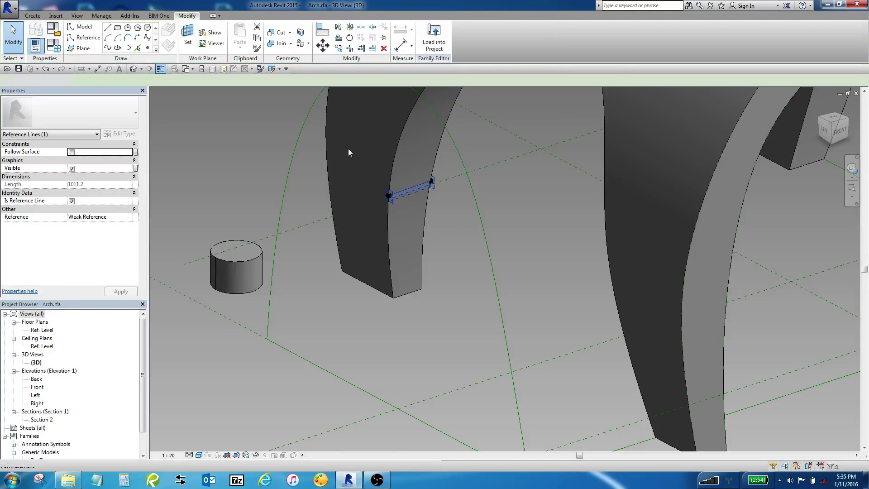
Place a reference point near the middle of the new reference line between the two arch edges.
left_click(148, 49)
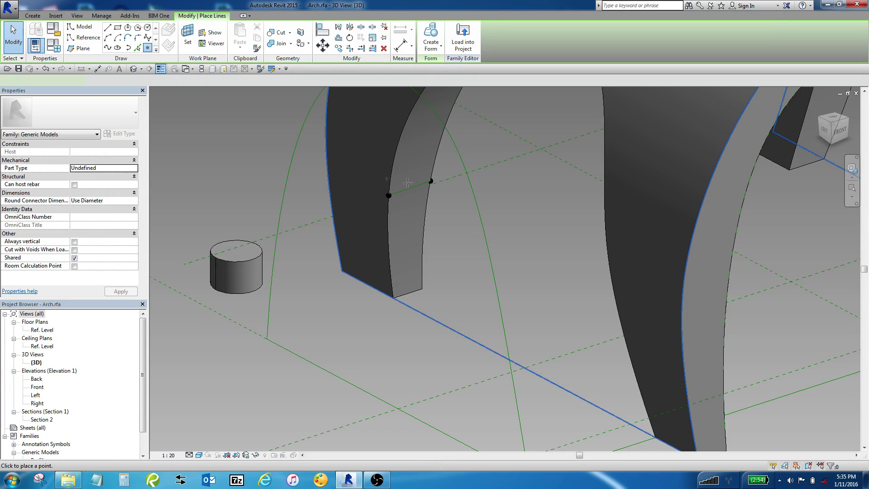
left_click(409, 187)
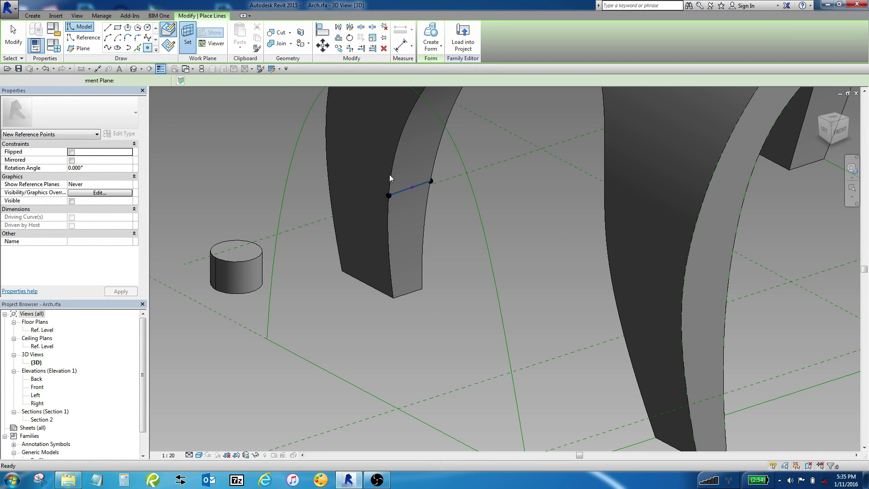
key("Escape")
key("Escape")
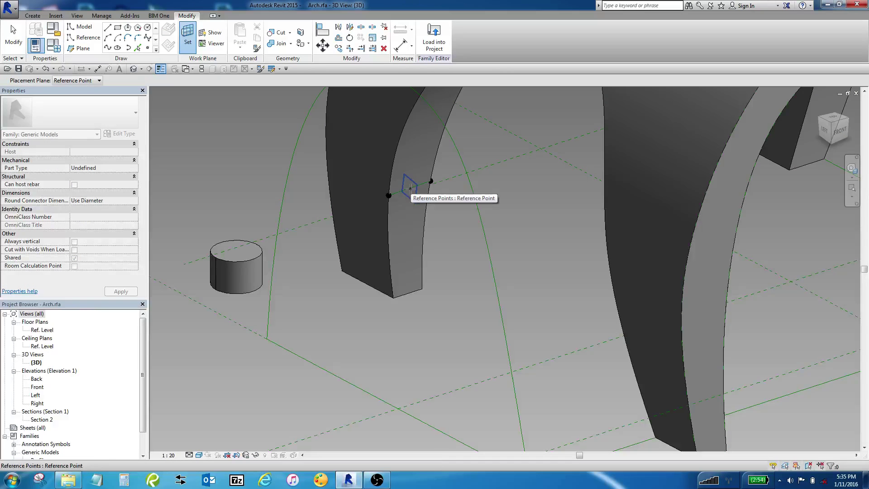
Place another reference point off the line, using a plane of the reference line's middle point as its placement plane.
key("Return")
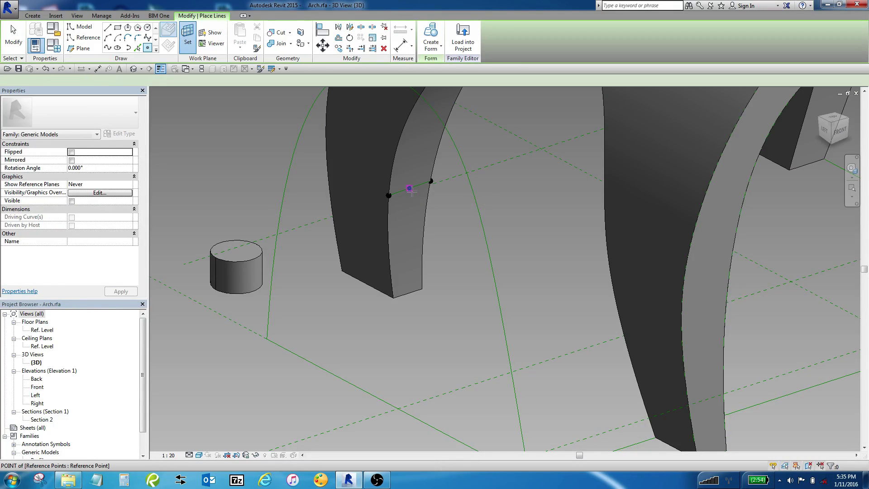
left_click(412, 207)
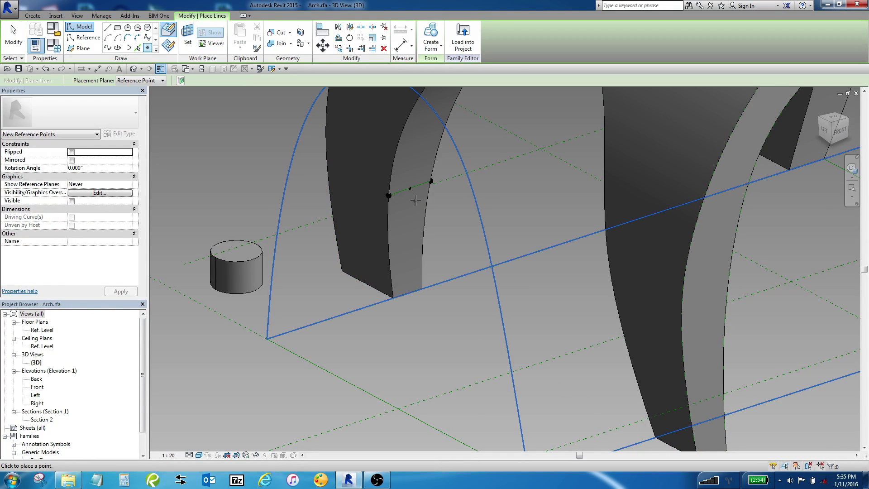
left_click(440, 212)
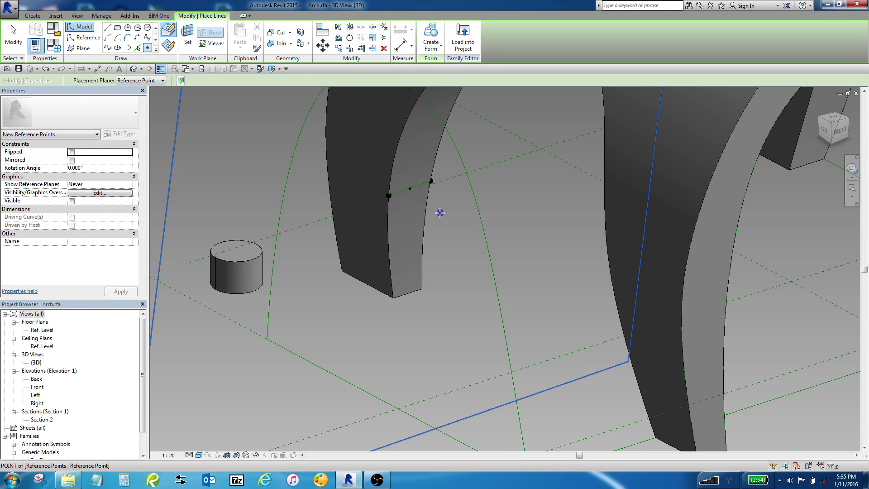
key("Escape")
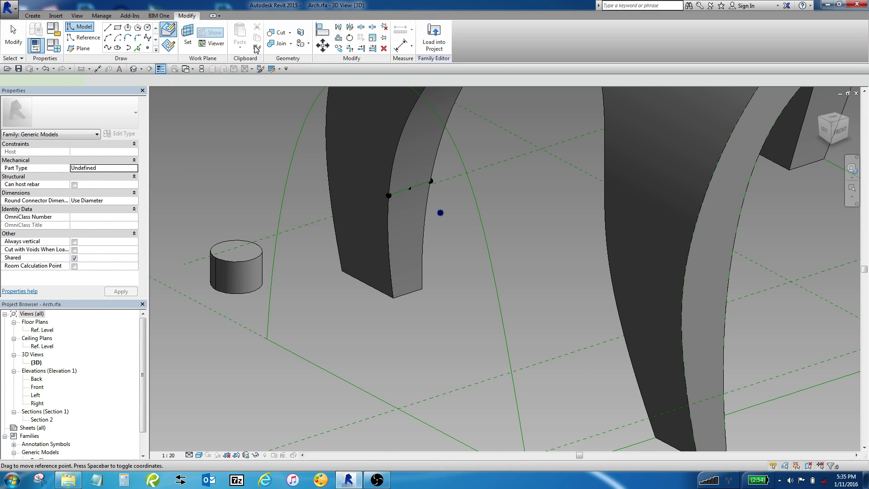
Move the off-line reference point onto the midpoint of the straight reference line.
left_click(441, 213)
left_click(410, 187)
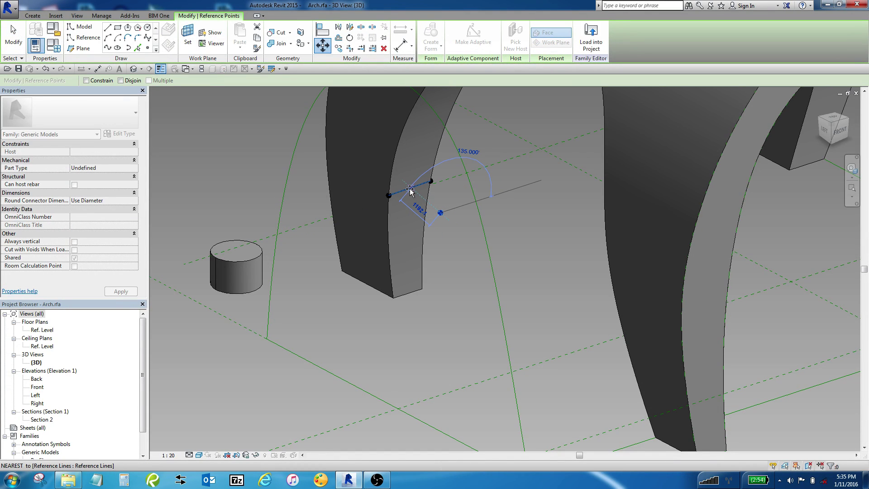
scroll(410, 188, "up", 4)
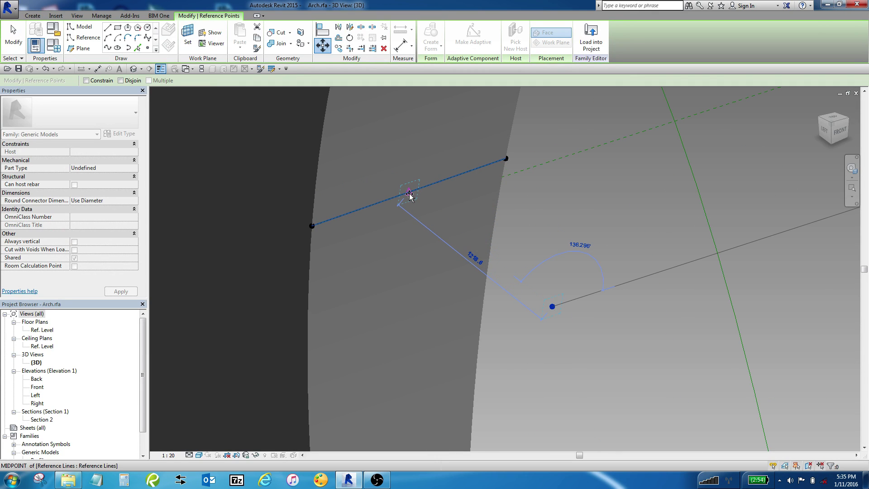
left_click(409, 194)
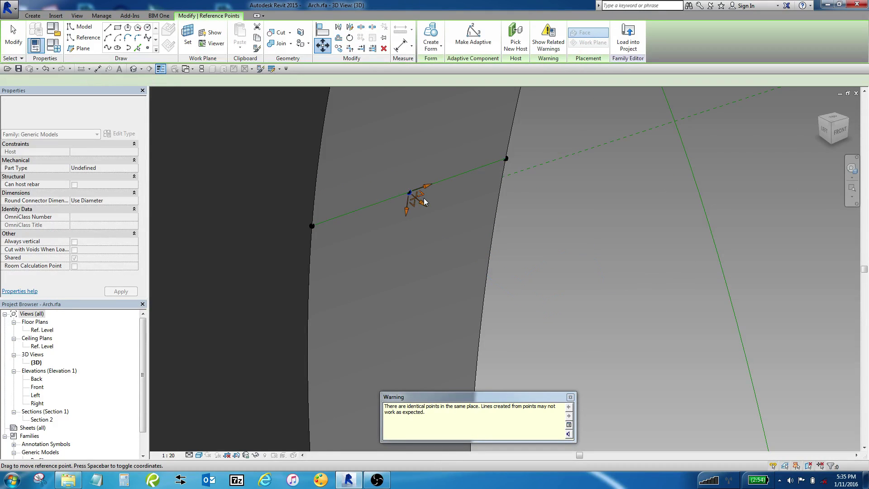
left_click(569, 398)
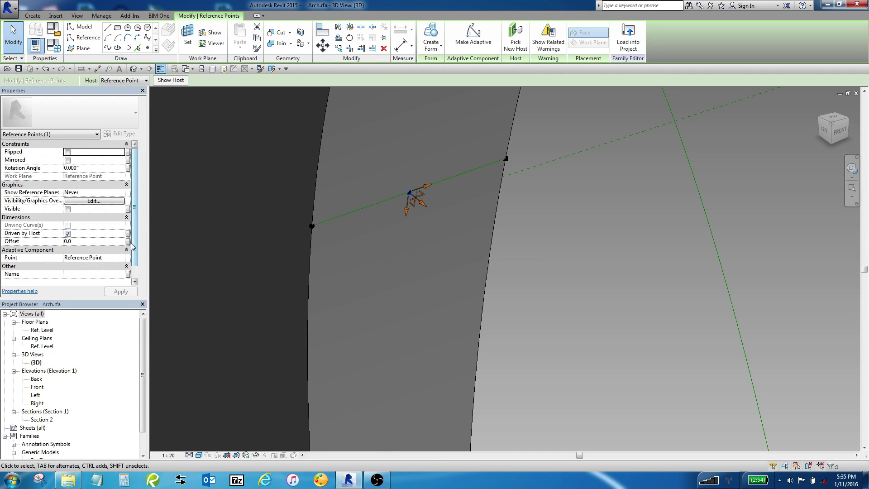
Try an offset of 12 for the moved reference point and then set its offset to 200.
left_click(100, 243)
type("12")
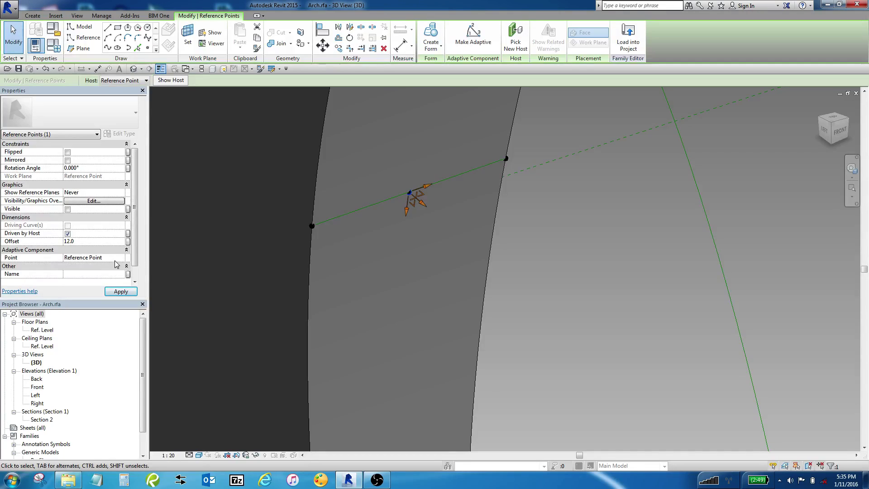
left_click(120, 292)
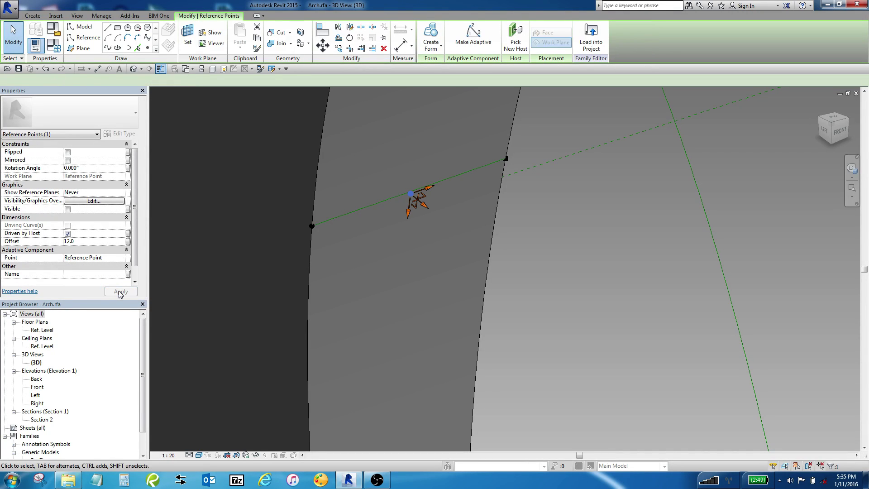
left_click(92, 242)
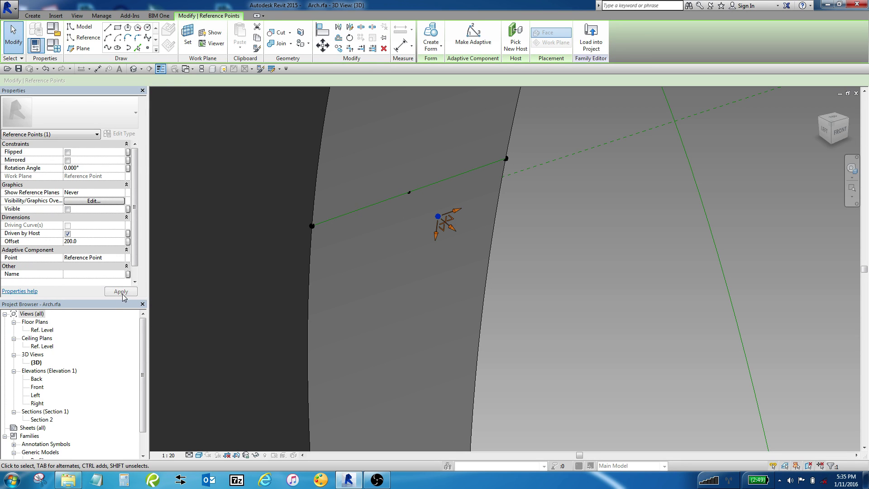
key("Escape")
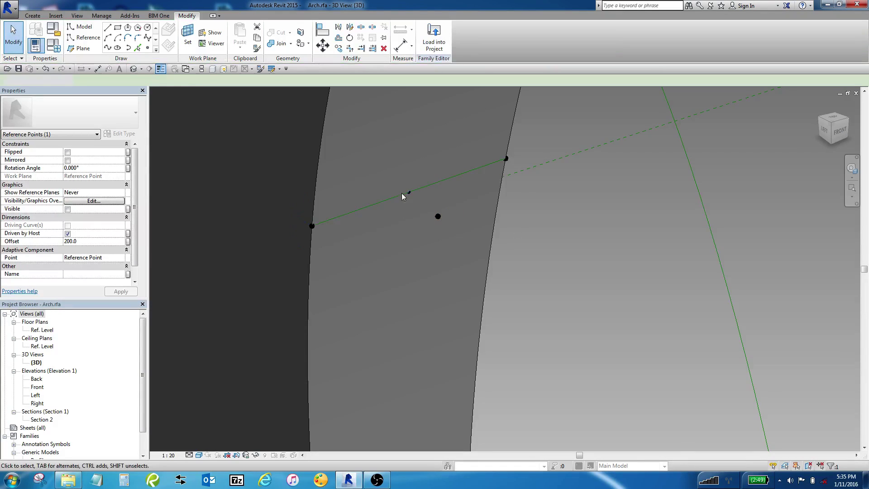
Raise the cylinder's top to a positive offset of about 803.5 to move the linked point rig up the arch leg.
middle_click_drag(501, 194, 563, 228, "shift")
scroll(566, 230, "down", 2)
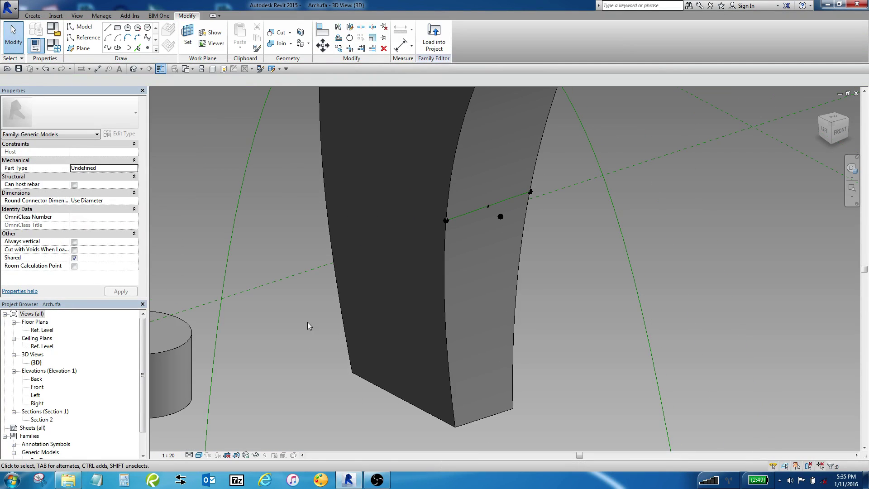
left_click(196, 333)
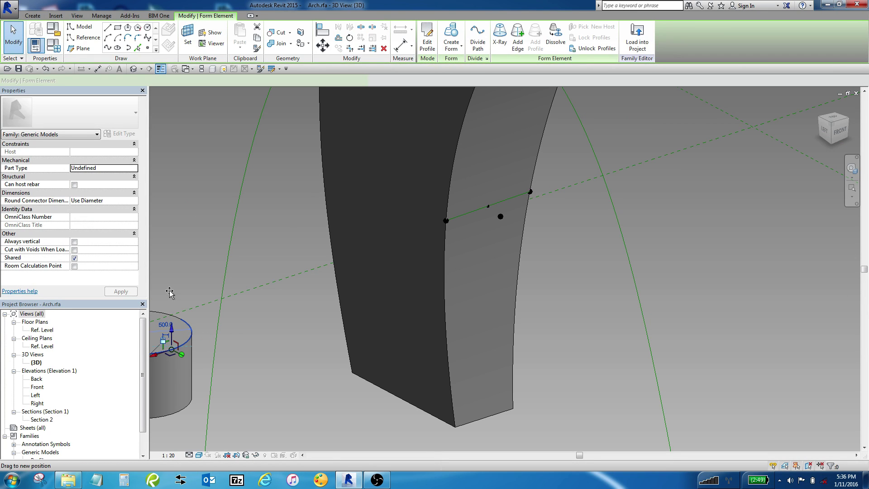
left_click_drag(169, 292, 173, 323)
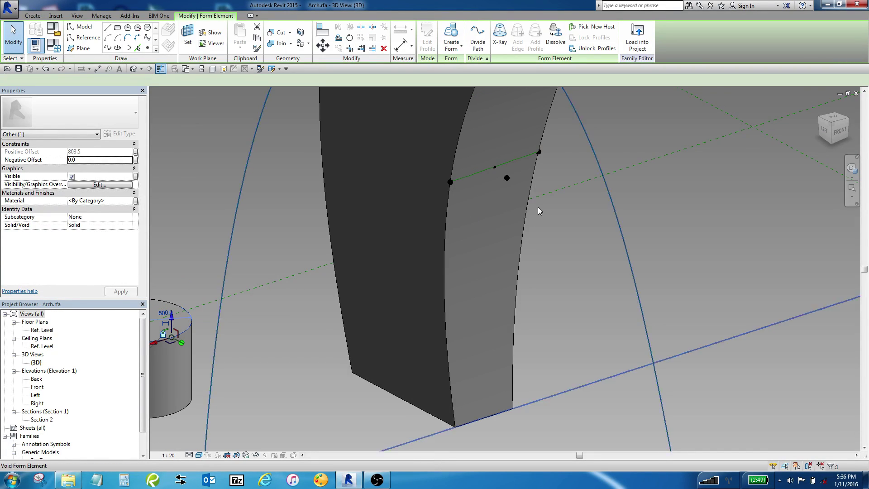
key("Escape")
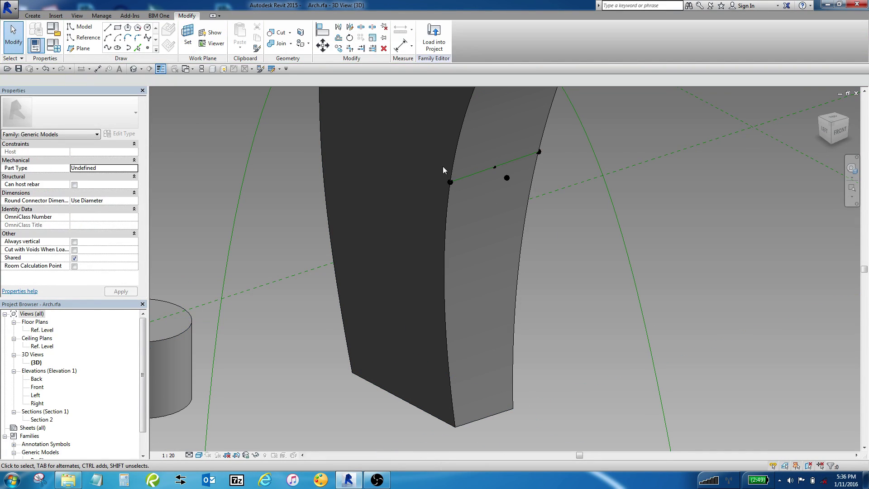
Join the two edge points and the offset point with a spline through points and make it a reference line.
left_click(498, 190)
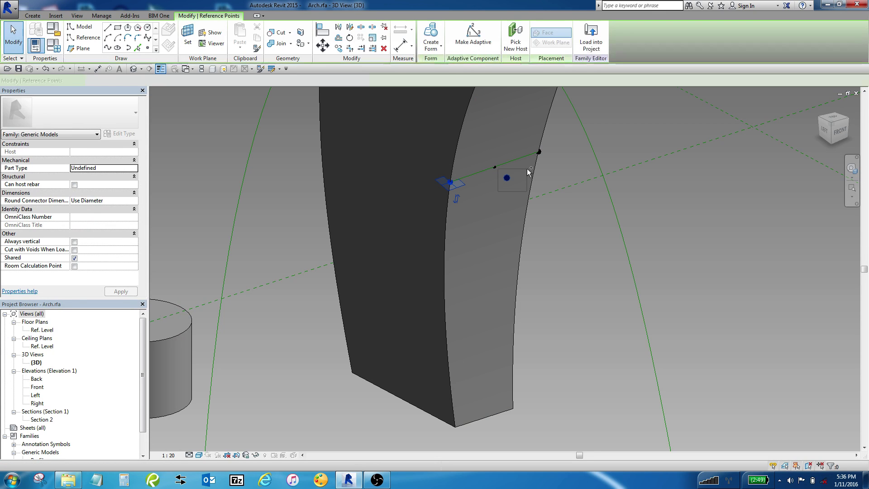
left_click(548, 168, "ctrl")
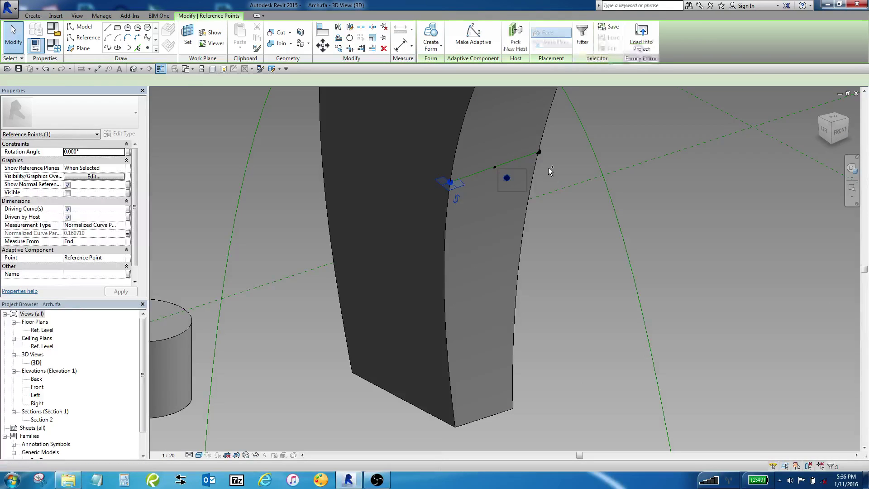
left_click(548, 167, "ctrl")
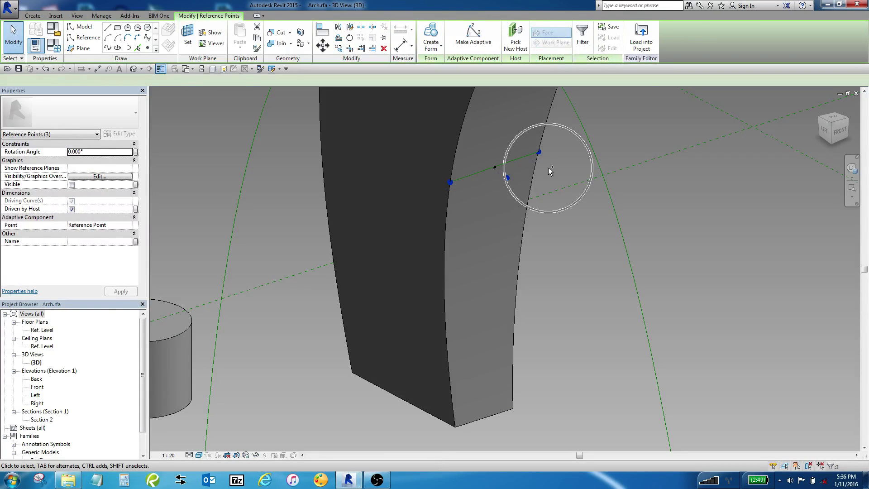
left_click(107, 48)
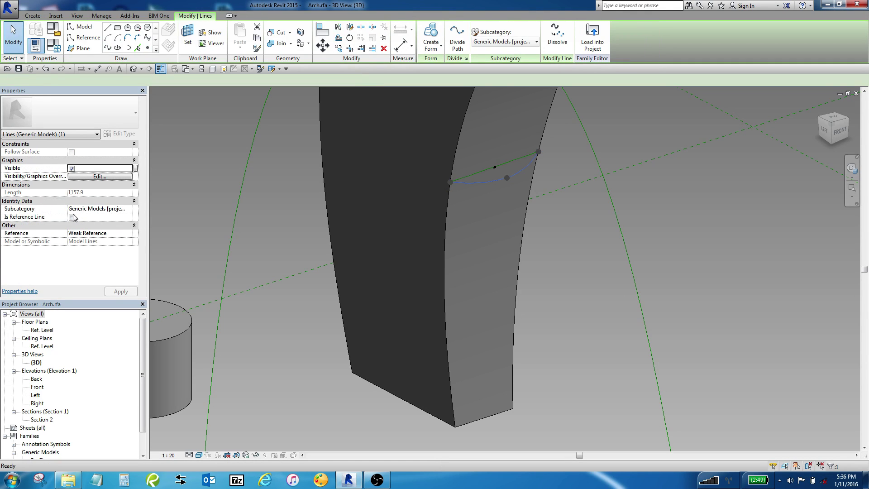
left_click(72, 217)
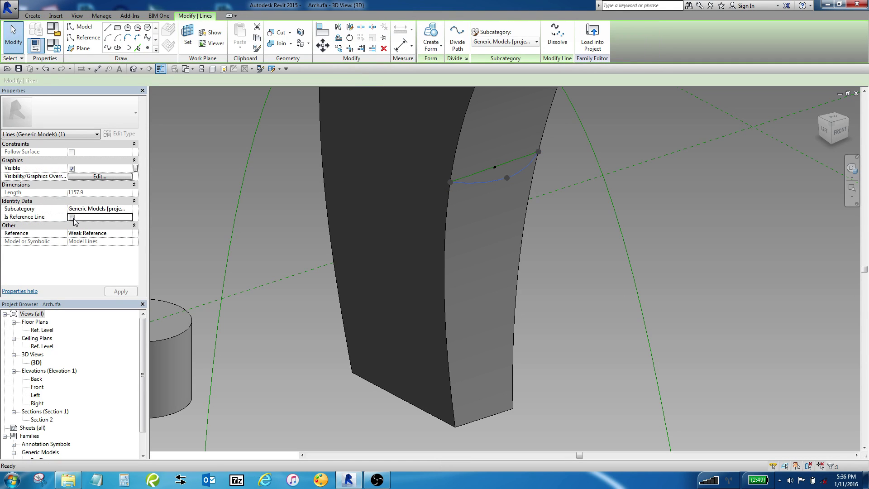
left_click(559, 292)
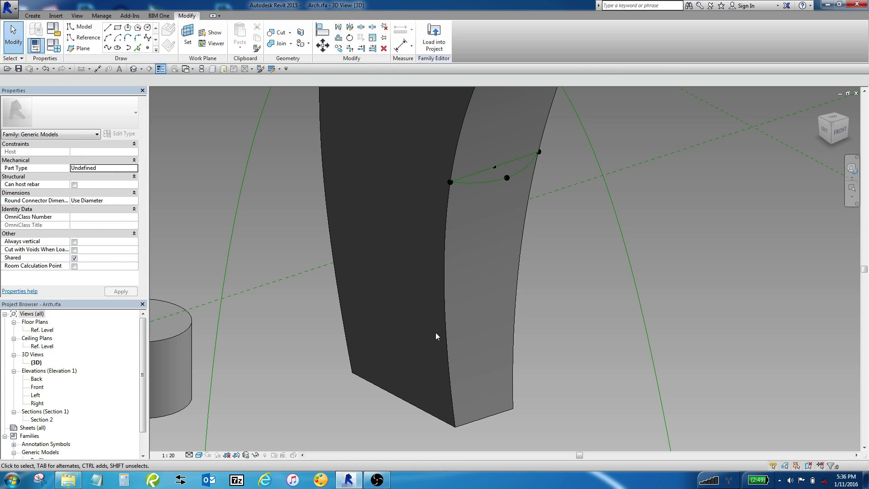
Try dividing the arch opening's inner edge and the curved reference line into divided paths.
key("Tab")
key("Tab")
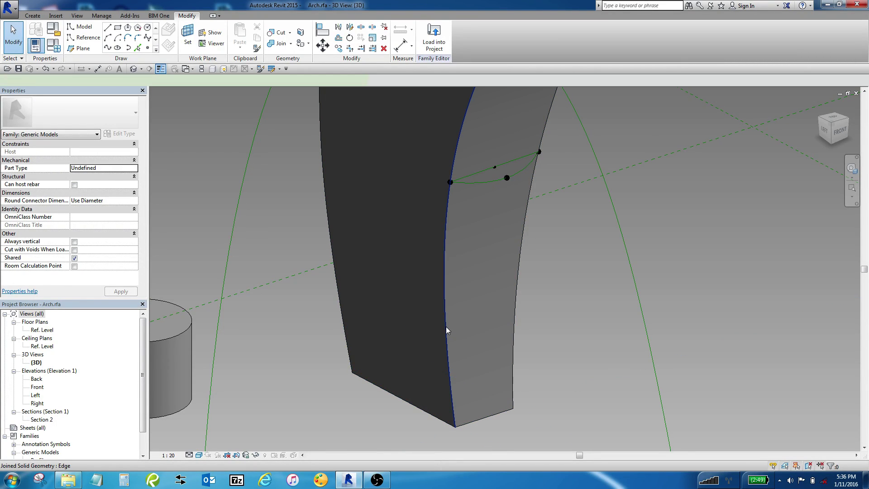
left_click(446, 327)
scroll(414, 353, "down", 2)
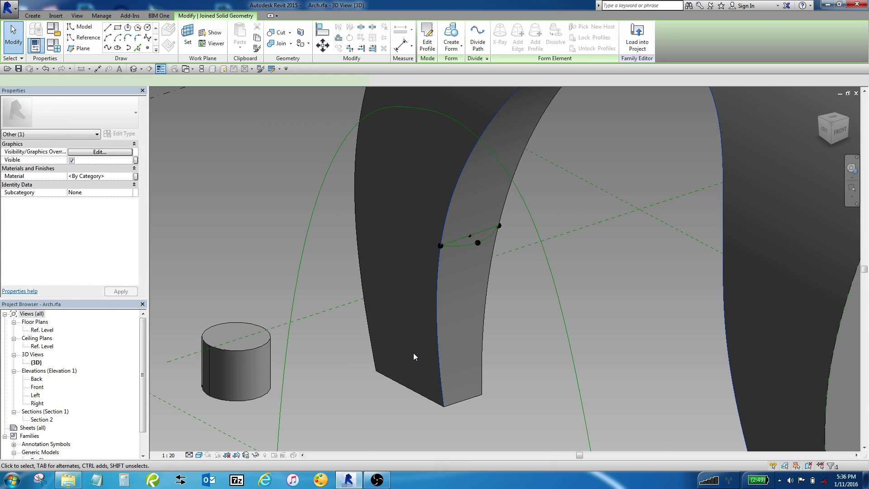
left_click(461, 246)
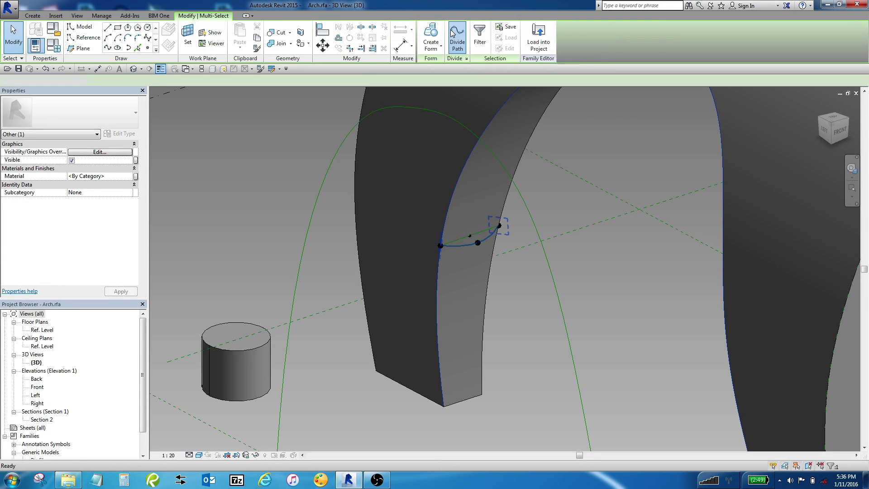
left_click(478, 36)
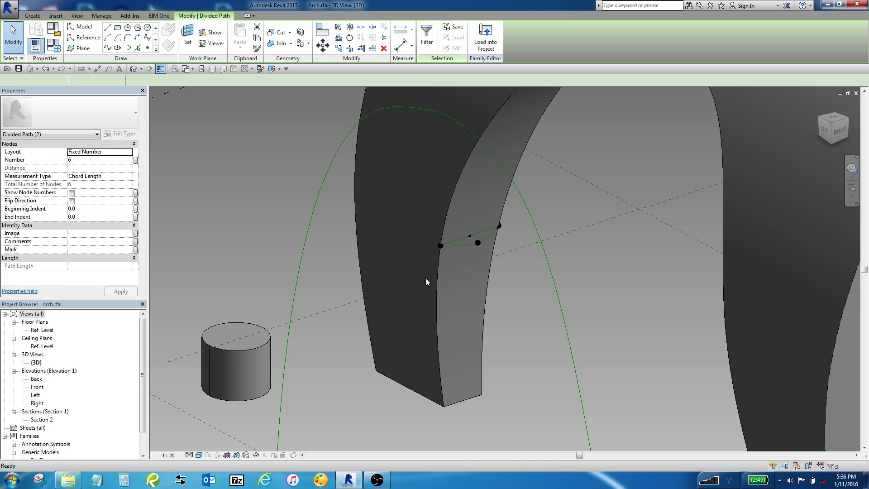
key("Escape")
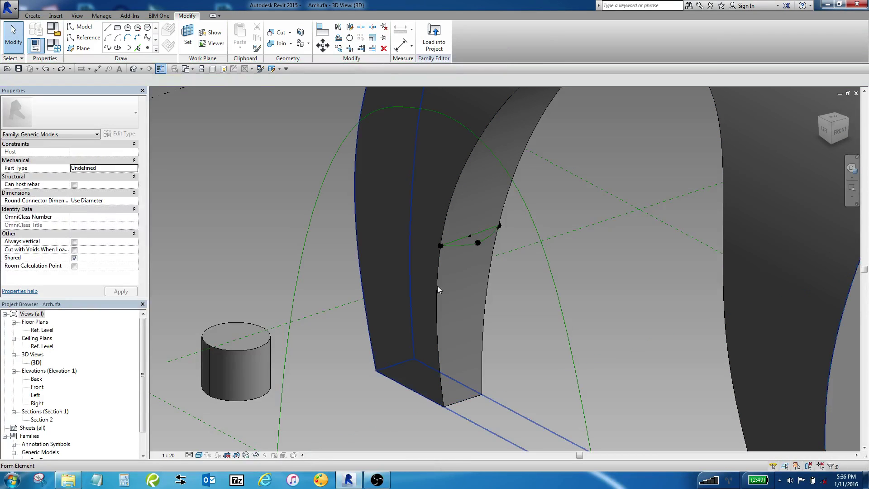
Try creating a form from the arch opening's edge and the curved reference line, and undo it.
left_click(463, 244)
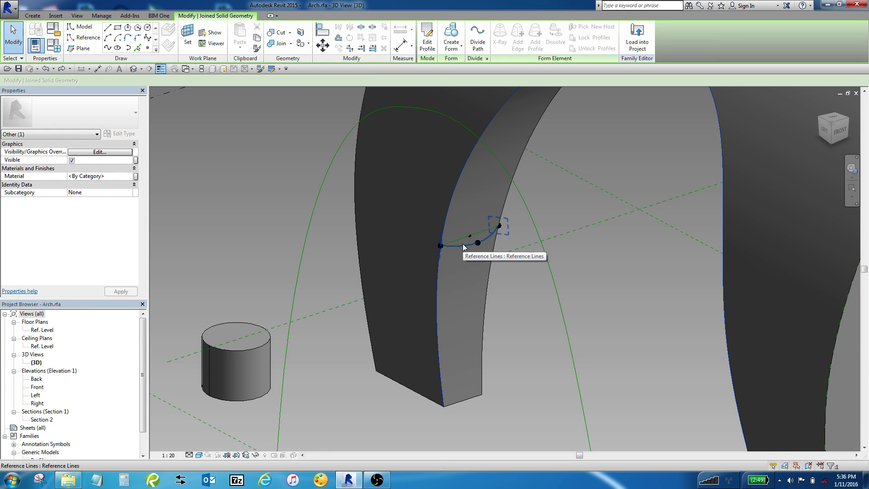
left_click(462, 240, "ctrl")
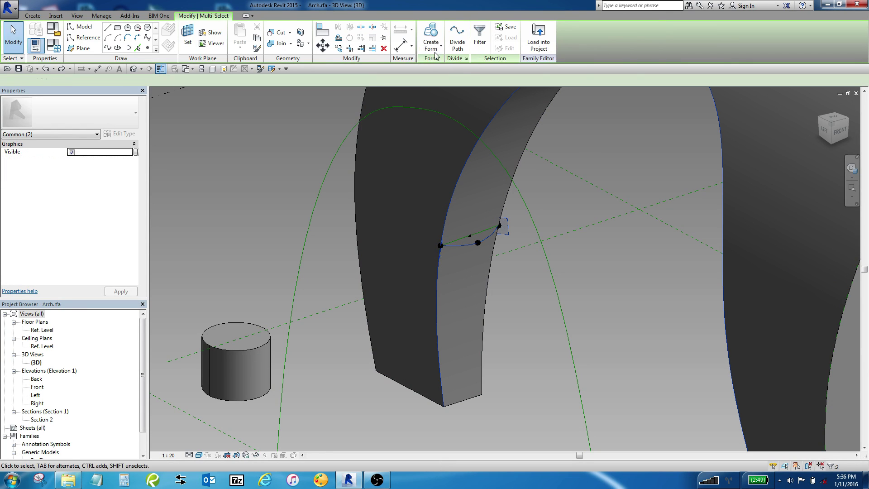
left_click(427, 36)
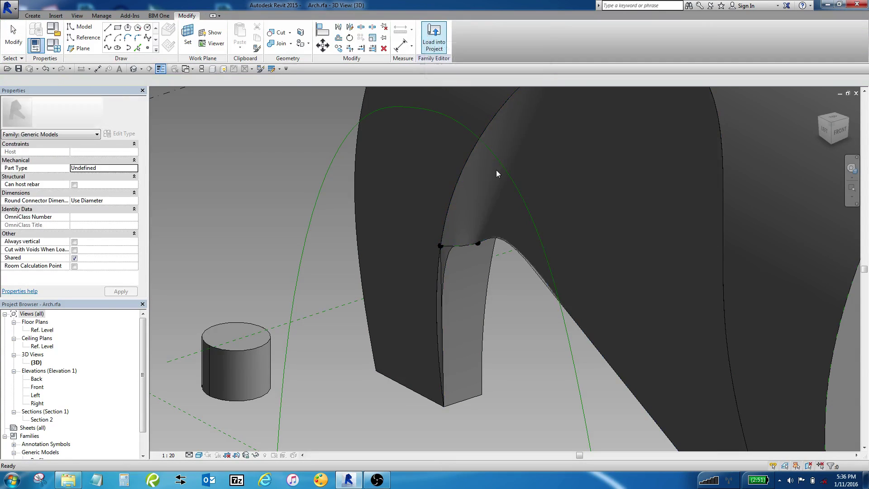
scroll(487, 290, "down", 2)
key("Escape")
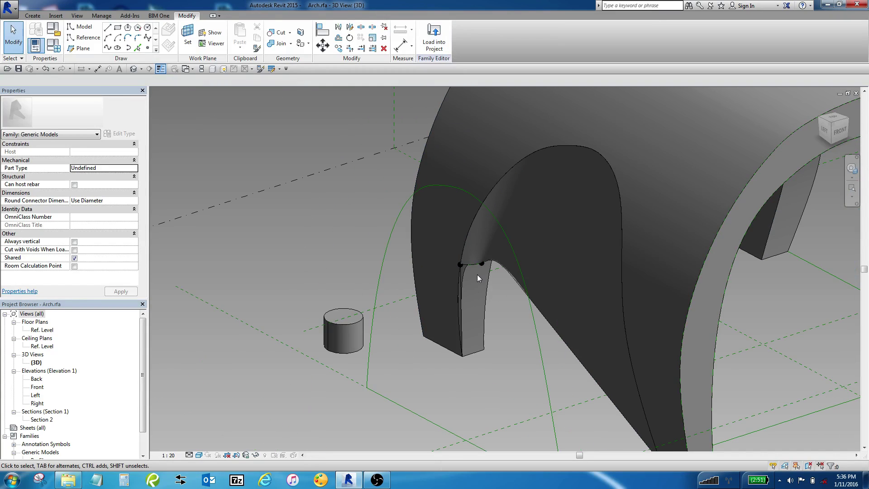
left_click(508, 274)
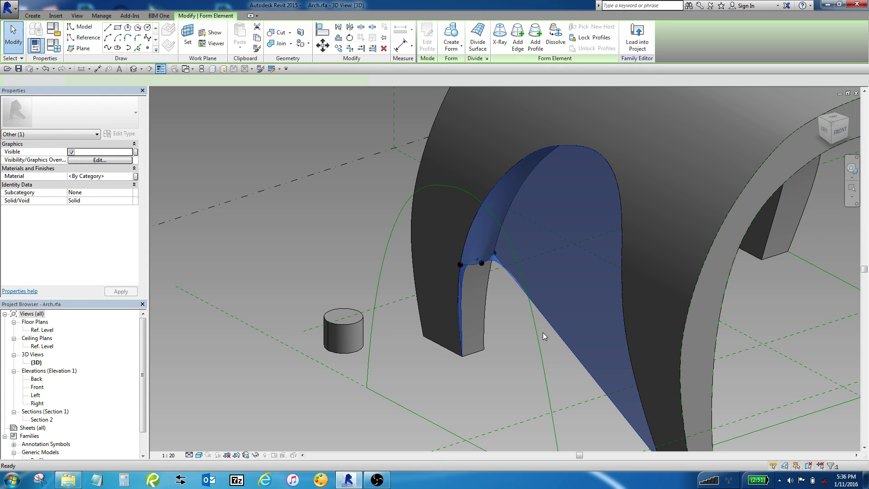
key("ctrl+z")
key("Escape")
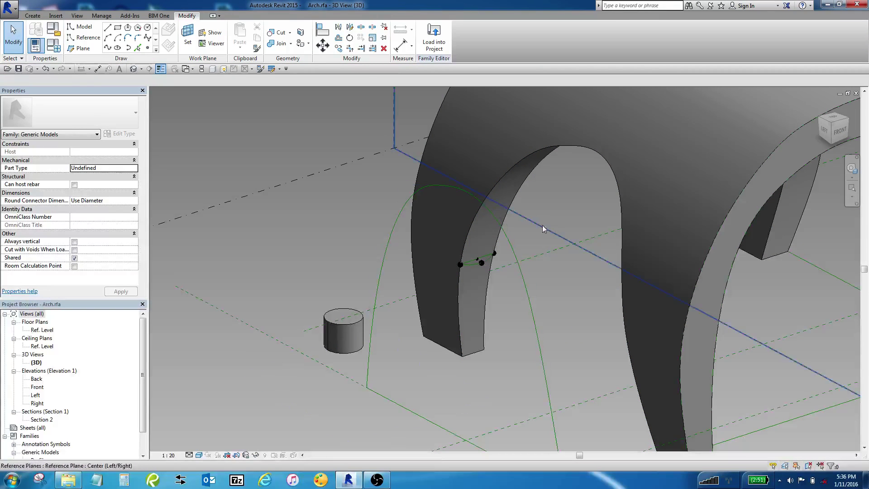
Draw a circle with a radius of about 180 around the reference point on the far arch edge, using that point's plane as work plane.
scroll(501, 260, "up", 1)
scroll(488, 287, "up", 3)
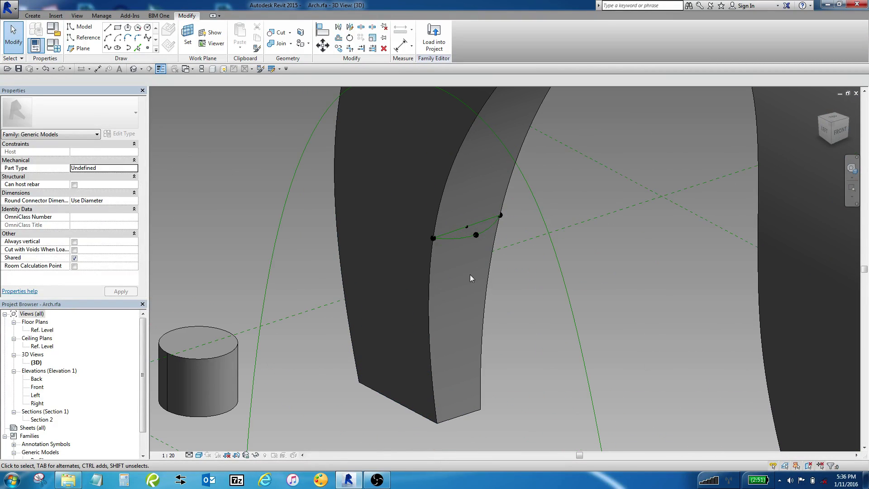
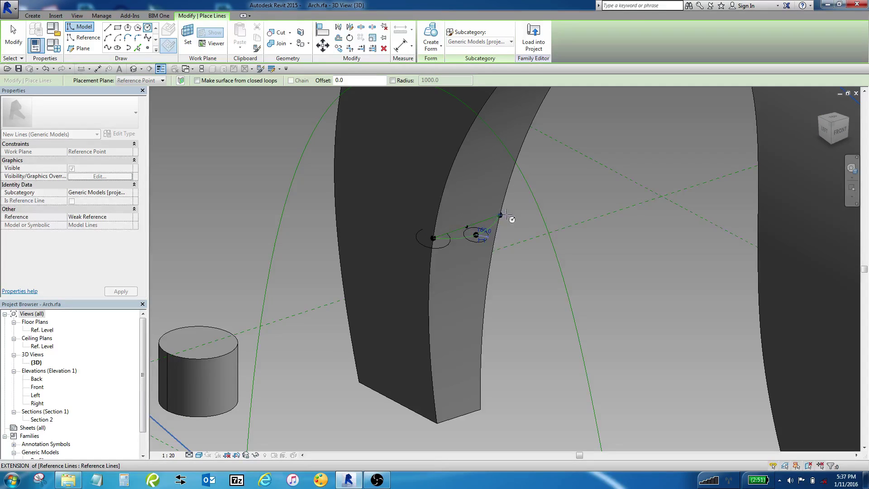
key("Escape")
key("Escape")
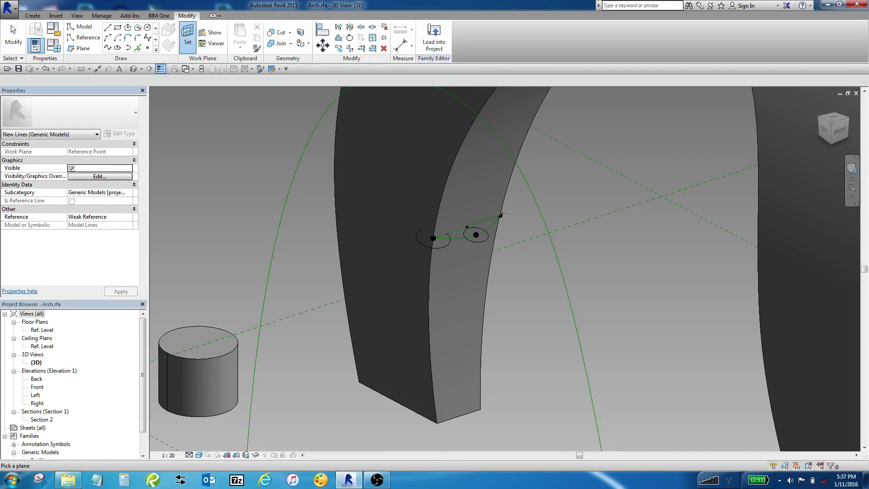
left_click(500, 215)
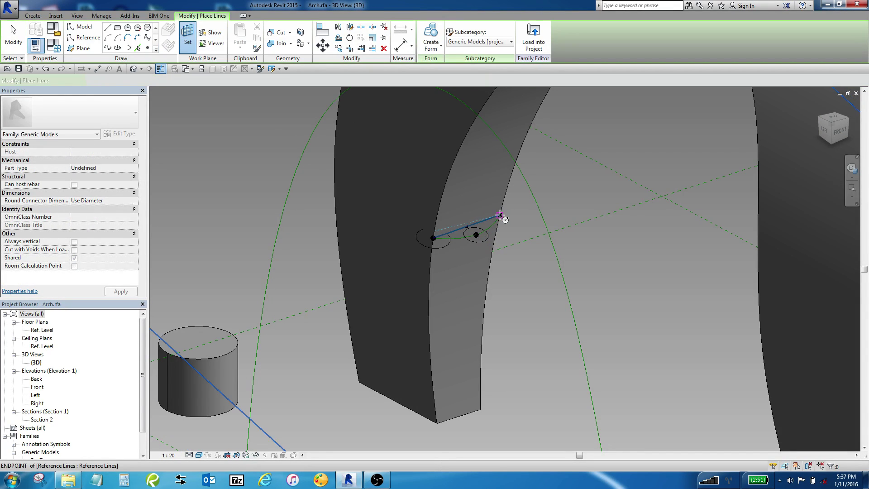
key("l")
key("i")
key("Escape")
key("Escape")
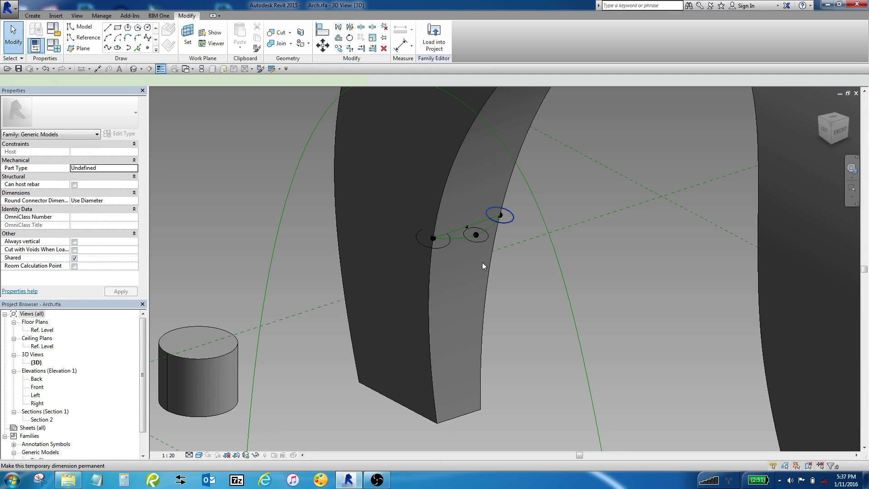
Convert the three circles around the reference points on the arch's side opening into reference lines.
left_click(481, 241)
left_click(448, 245, "ctrl")
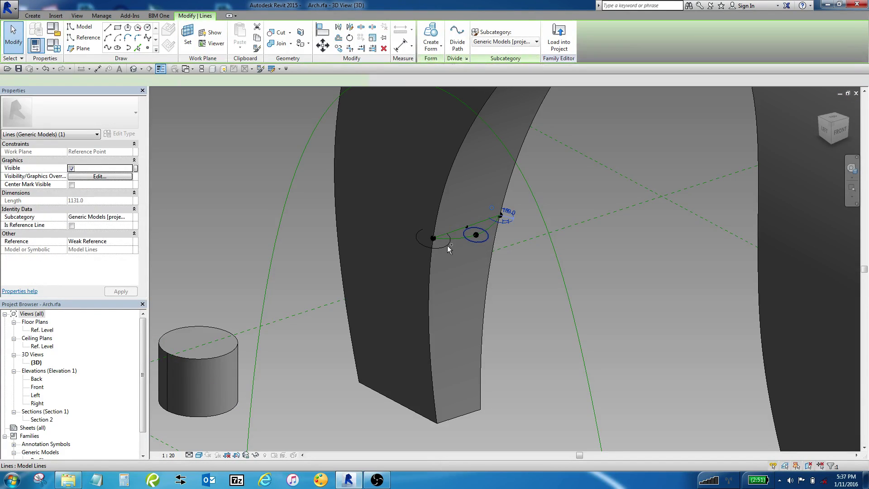
left_click(71, 225)
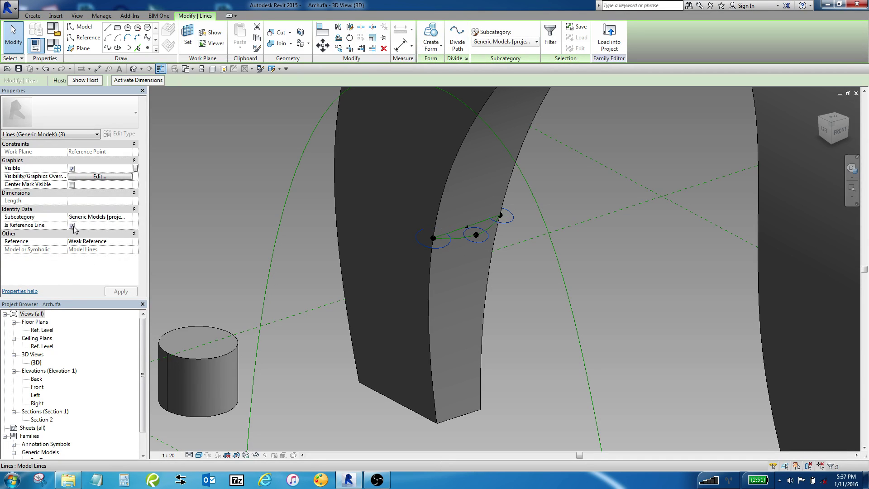
left_click(271, 298)
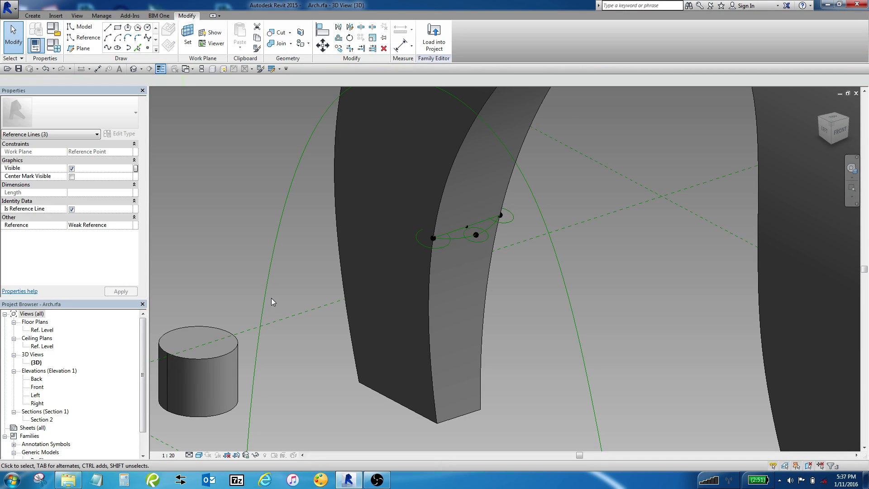
Raise the piston cylinder's top and lower it to a positive offset of about 79, bringing the point rig to the arch's foot.
left_click(218, 325)
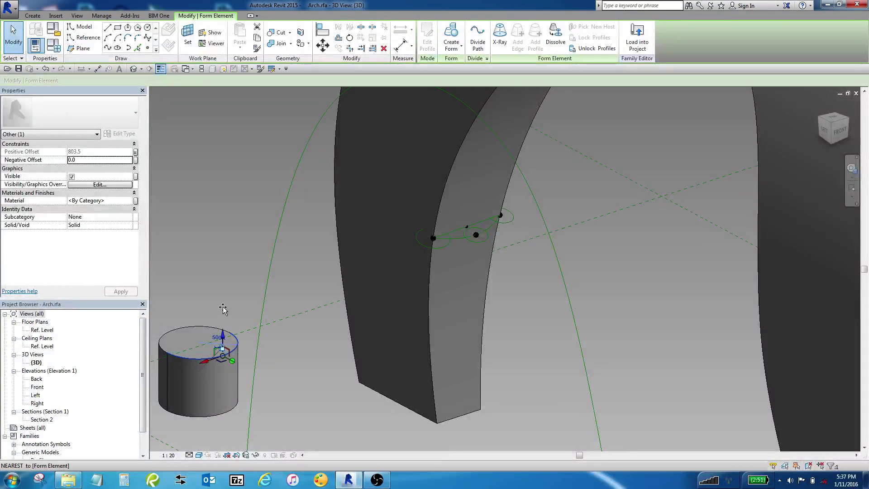
left_click_drag(227, 290, 226, 292)
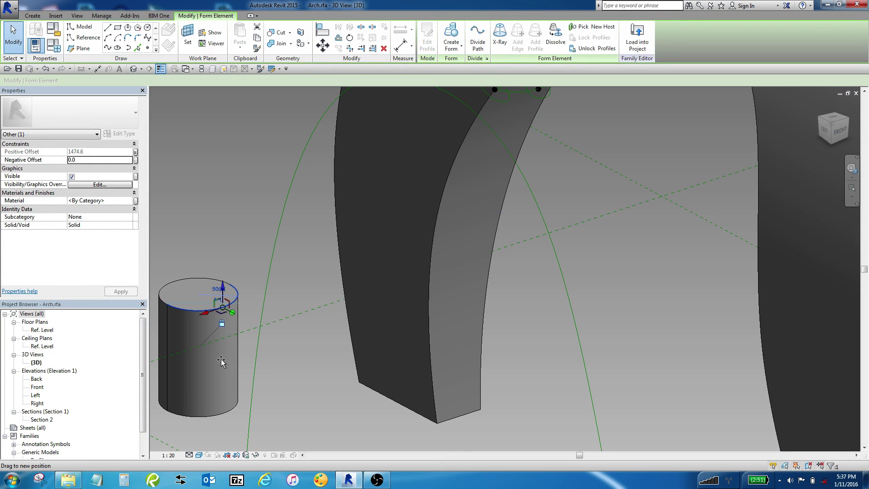
left_click_drag(221, 385, 221, 385)
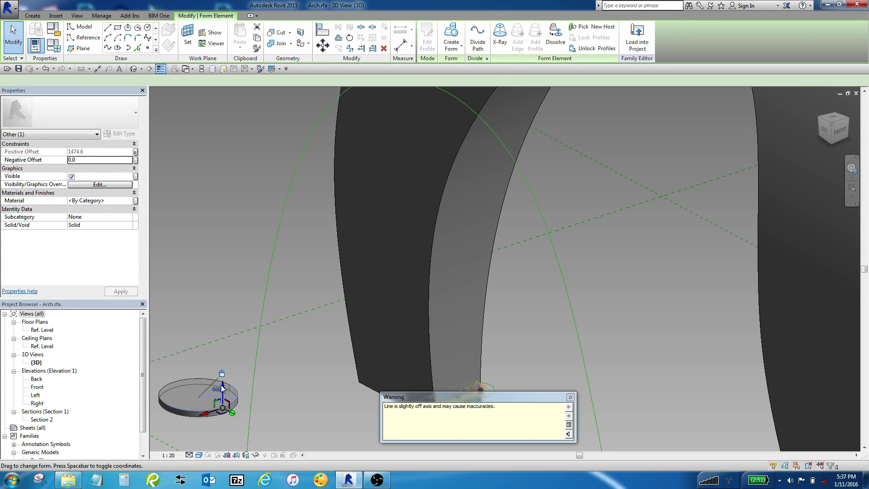
left_click(318, 229)
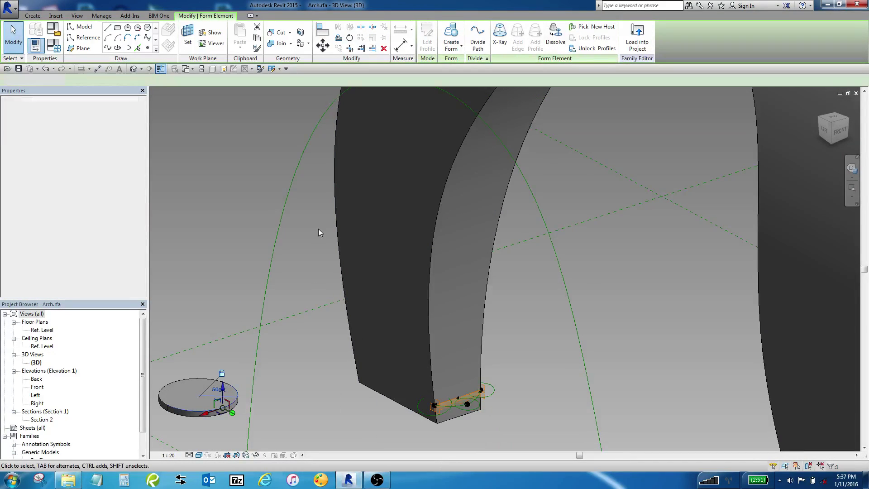
scroll(443, 389, "up", 5)
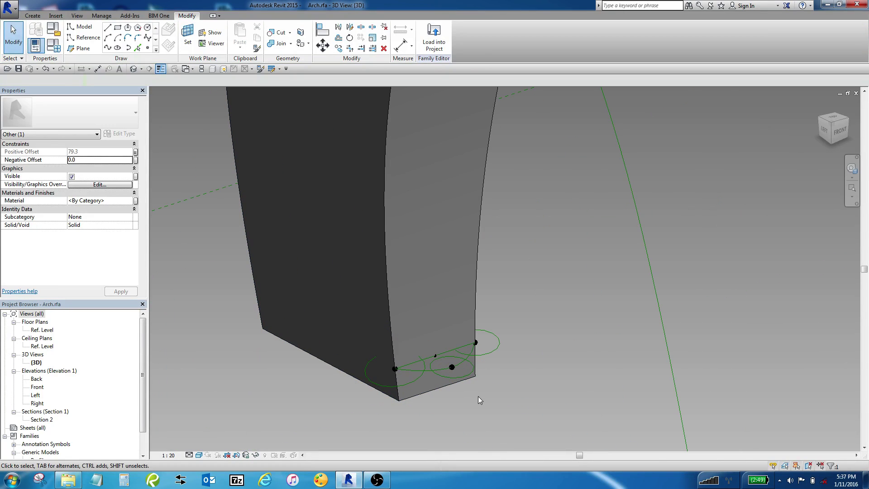
left_click(501, 320)
scroll(457, 362, "down", 4)
scroll(384, 356, "down", 2)
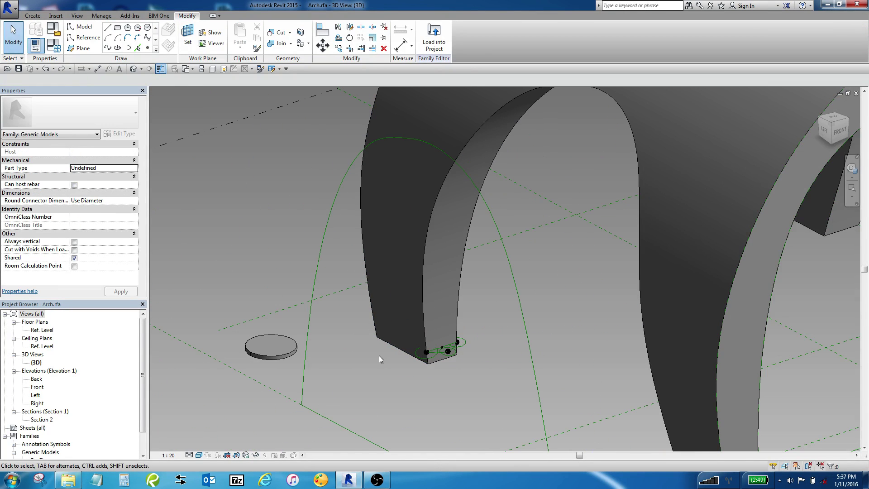
scroll(461, 361, "up", 1)
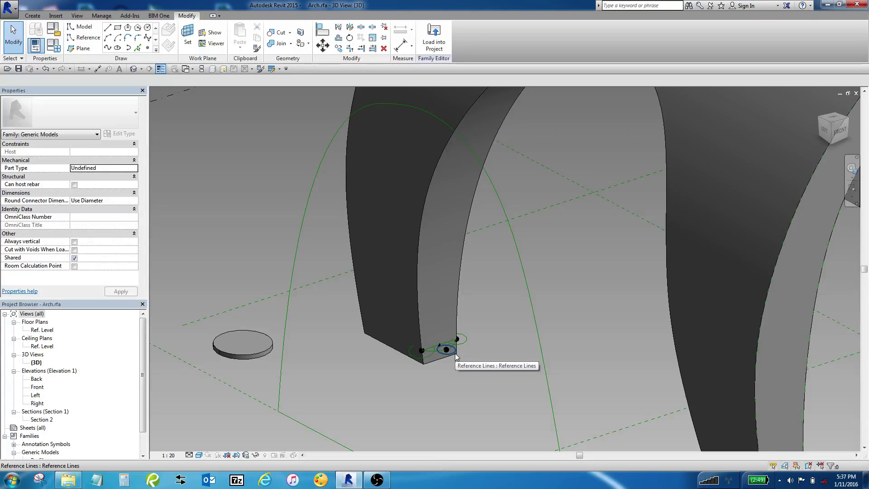
Create a solid form from the near-edge circle and the near edge of the arch's side opening.
left_click(431, 356)
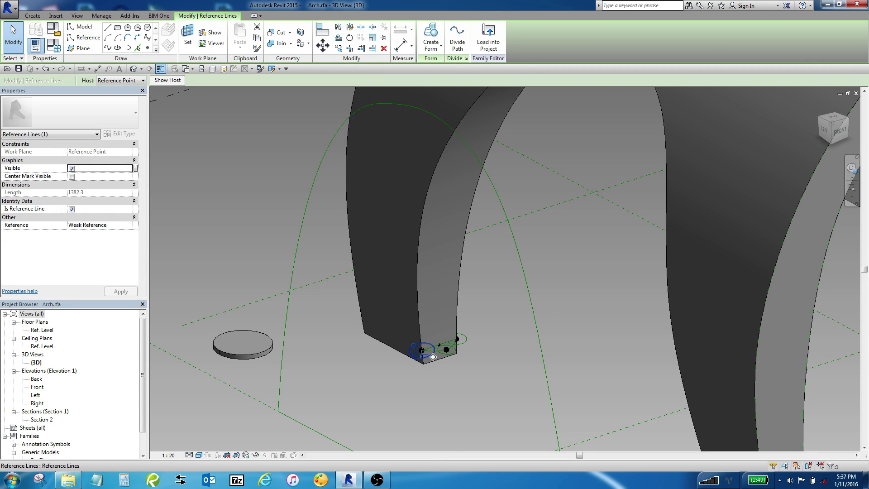
key("Tab")
key("Tab")
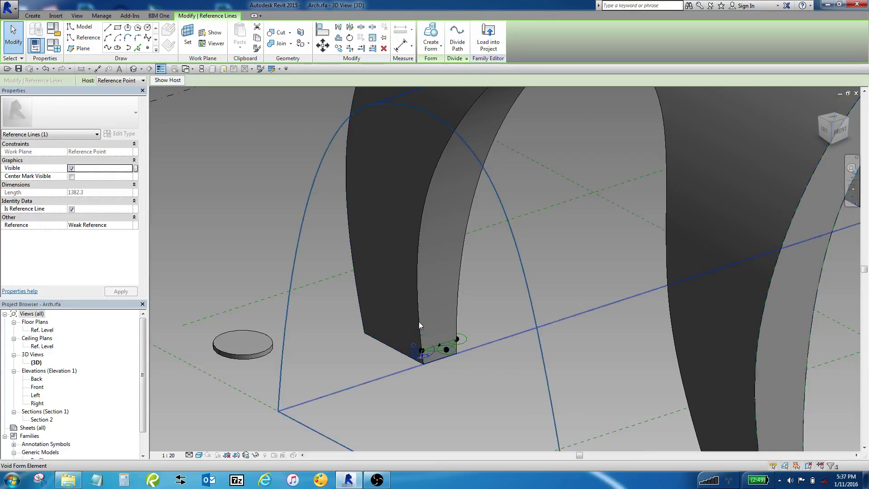
left_click(419, 321, "ctrl")
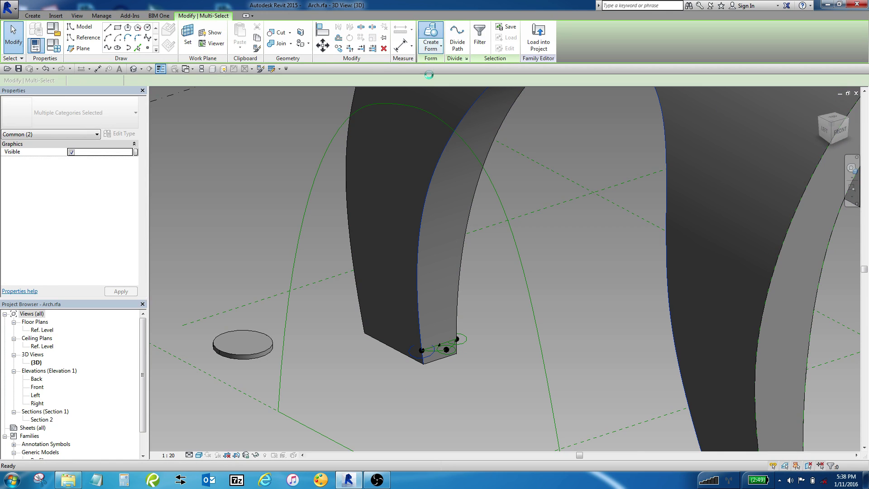
middle_click_drag(392, 265, 424, 290, "shift")
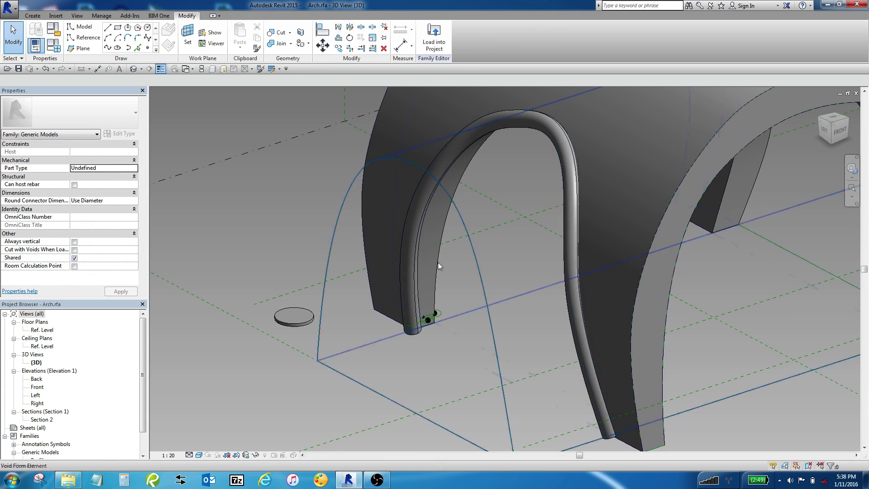
Delete the tube form running along the near edge of the arch opening.
scroll(418, 284, "up", 2)
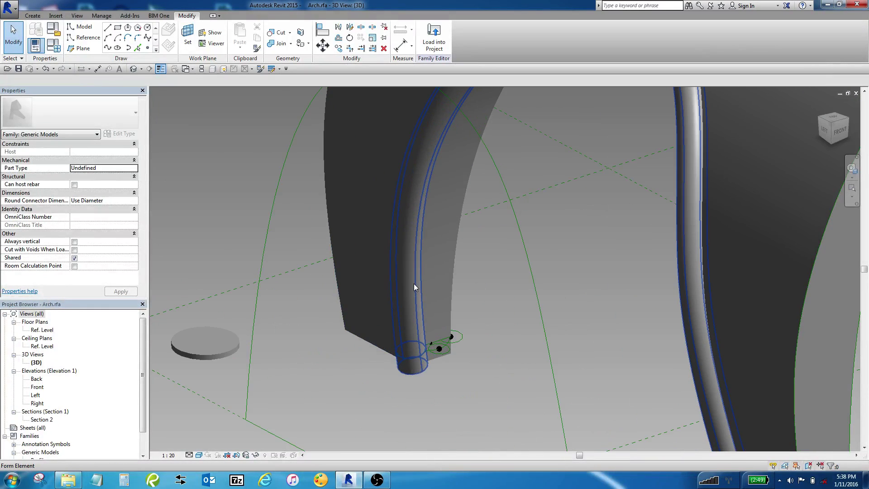
left_click(416, 284)
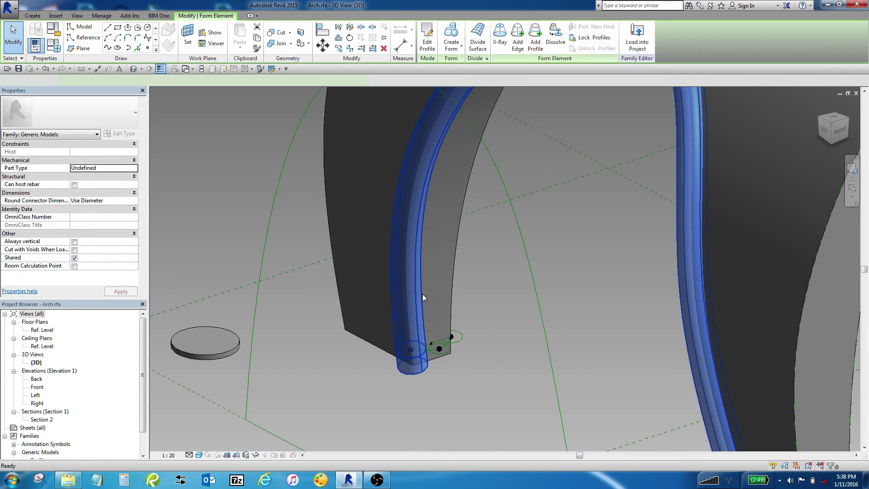
key("Delete")
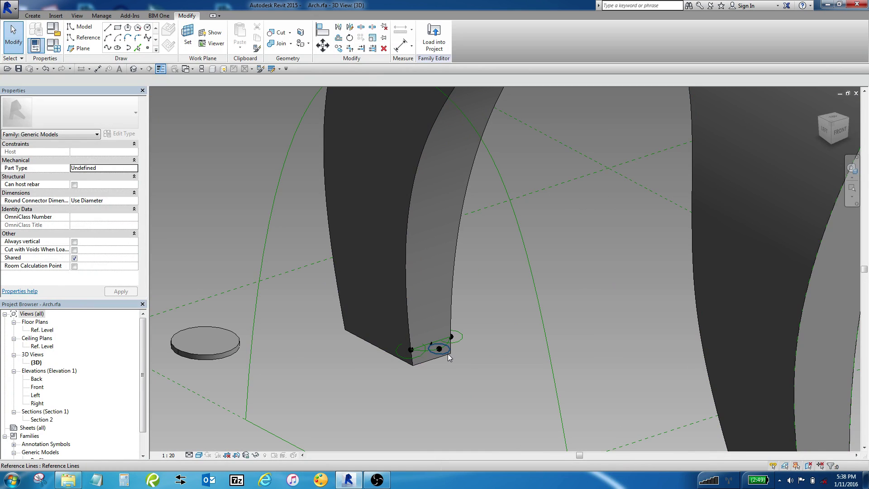
Try to create a form from the middle circle and the near edge of the arch opening.
left_click(450, 351)
left_click(411, 324)
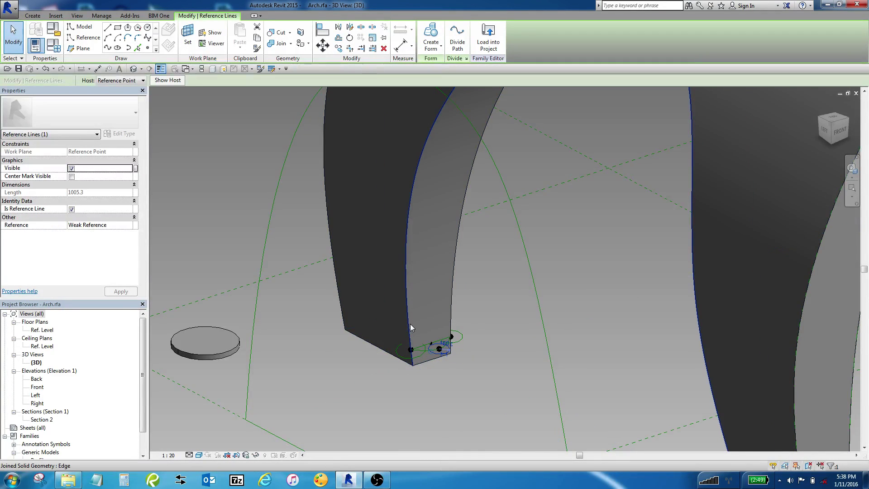
left_click(411, 325, "ctrl")
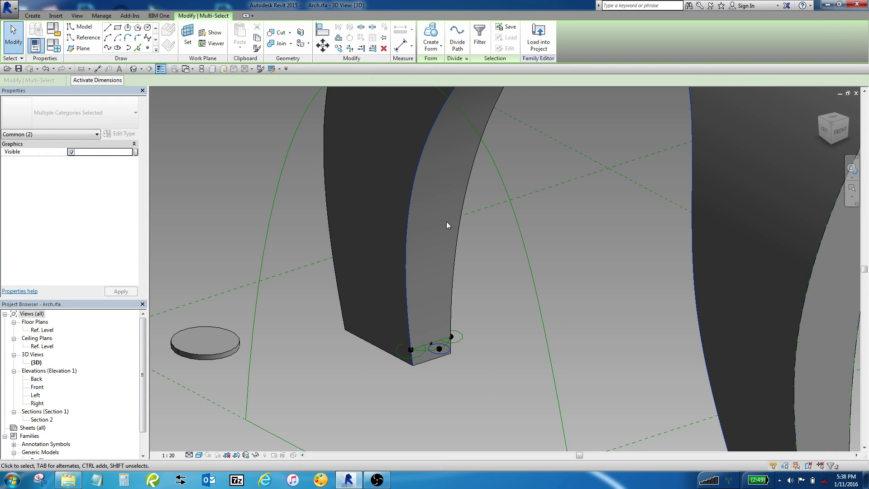
left_click(431, 35)
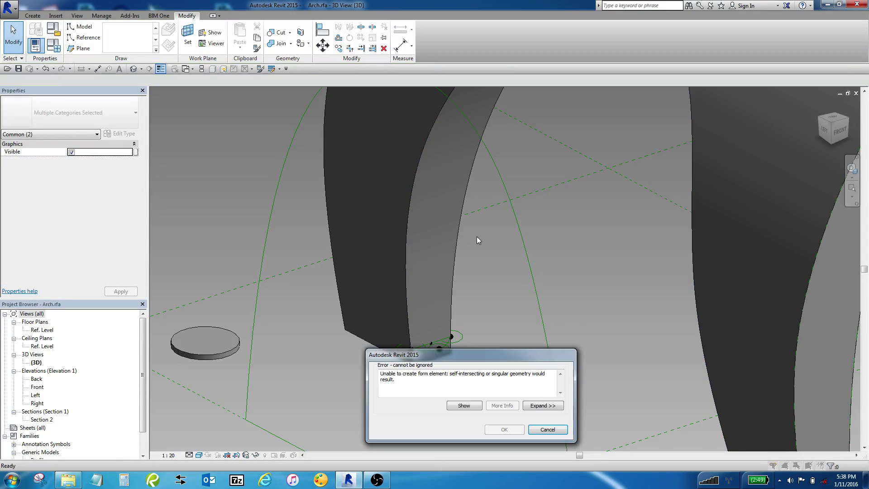
key("Escape")
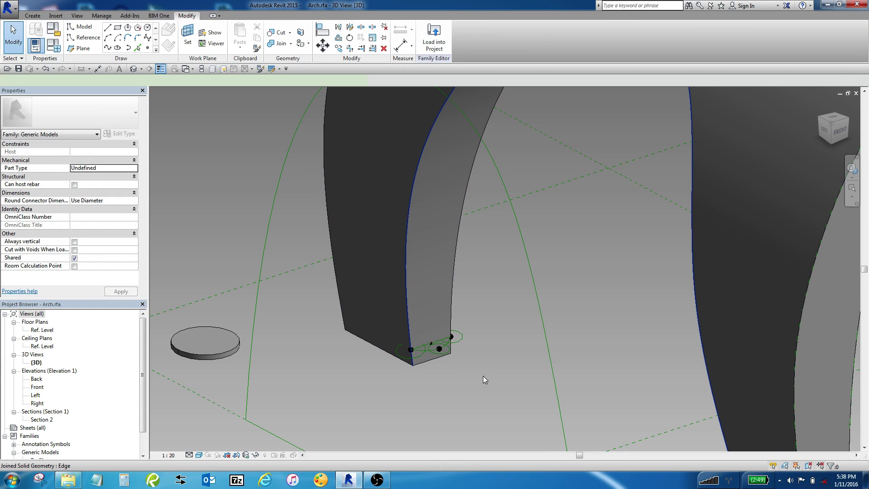
Try to create a form from the far-edge circle and the near edge of the arch opening.
left_click(462, 339)
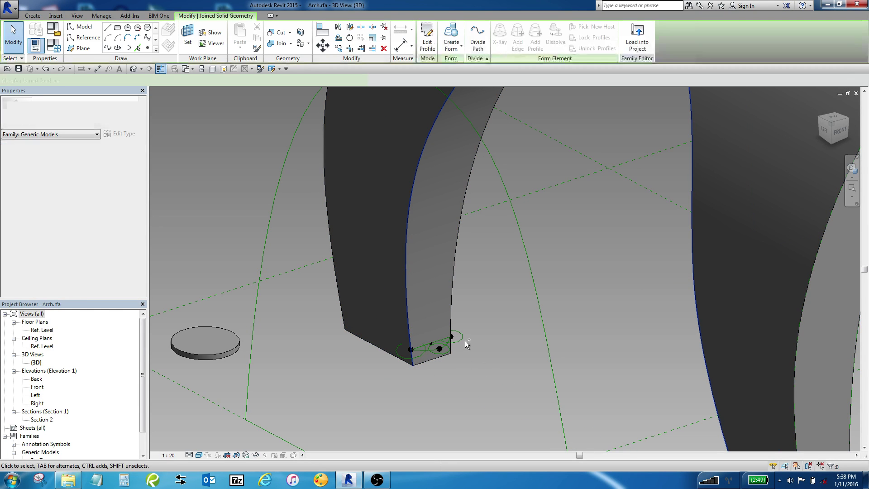
left_click(453, 47)
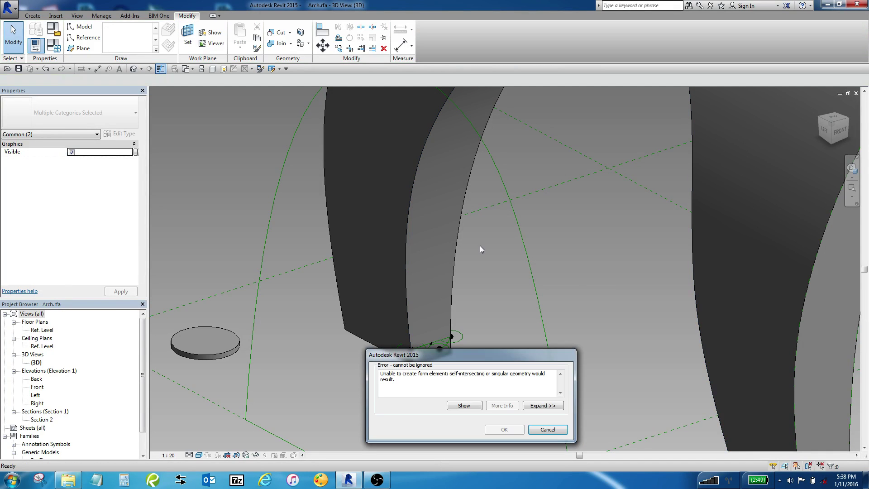
key("Escape")
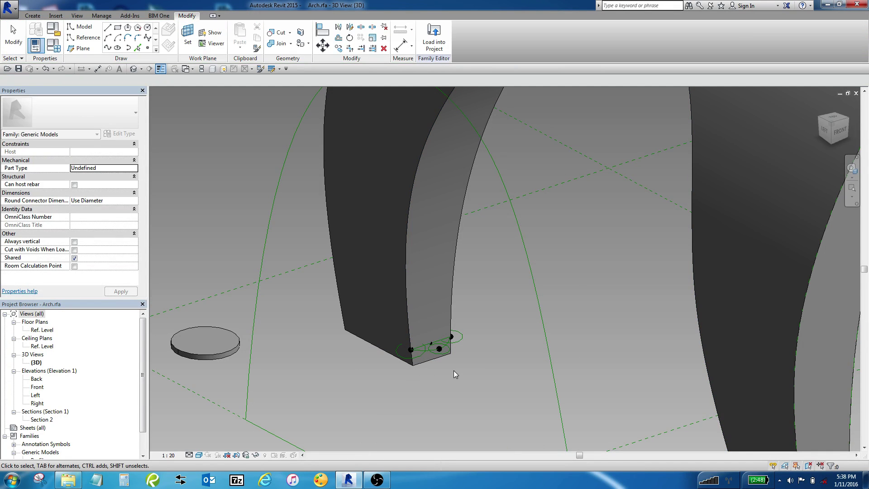
Create a solid form from the far-edge circle and the far edge of the arch opening.
left_click(460, 341)
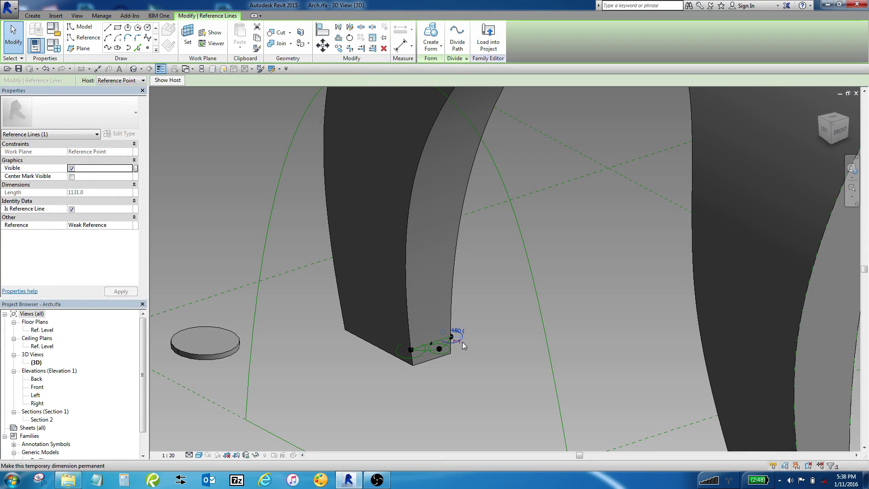
key("Tab")
left_click(454, 311)
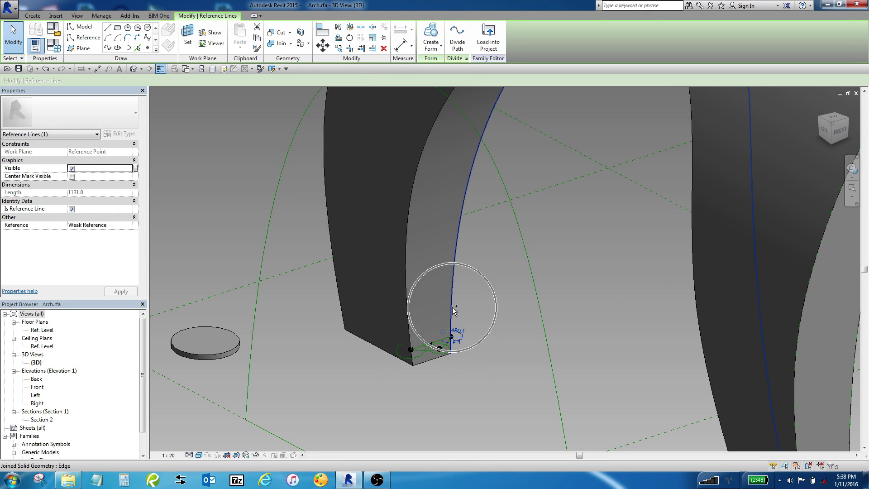
left_click(428, 35)
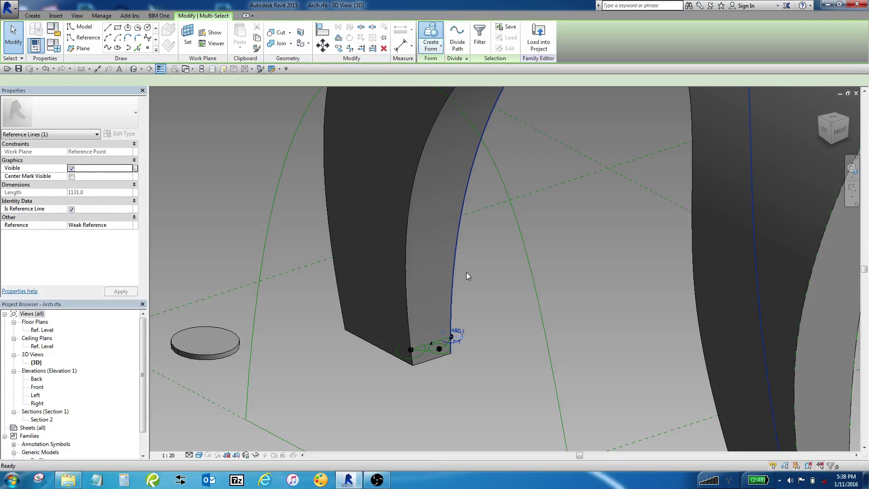
left_click(488, 319)
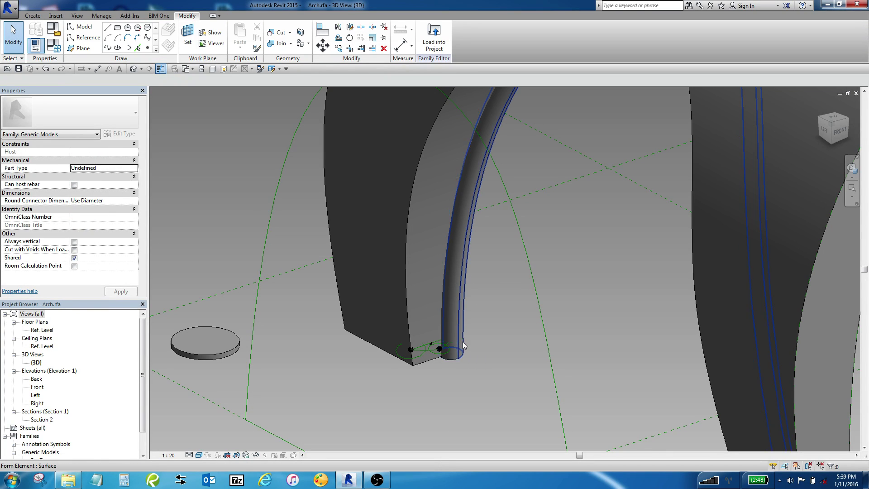
left_click(467, 355)
left_click(461, 360)
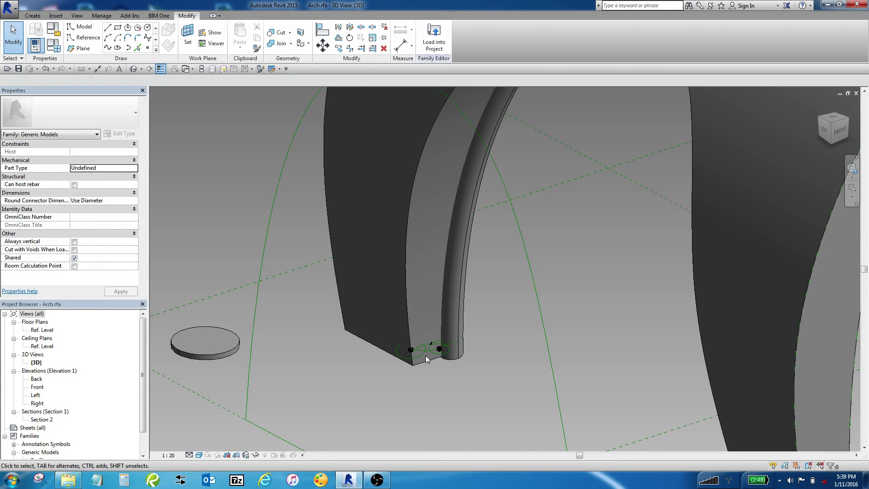
Raise the piston cylinder's top to a positive offset of about 992, moving the point rig up the arch opening.
middle_click_drag(407, 395, 429, 368, "shift")
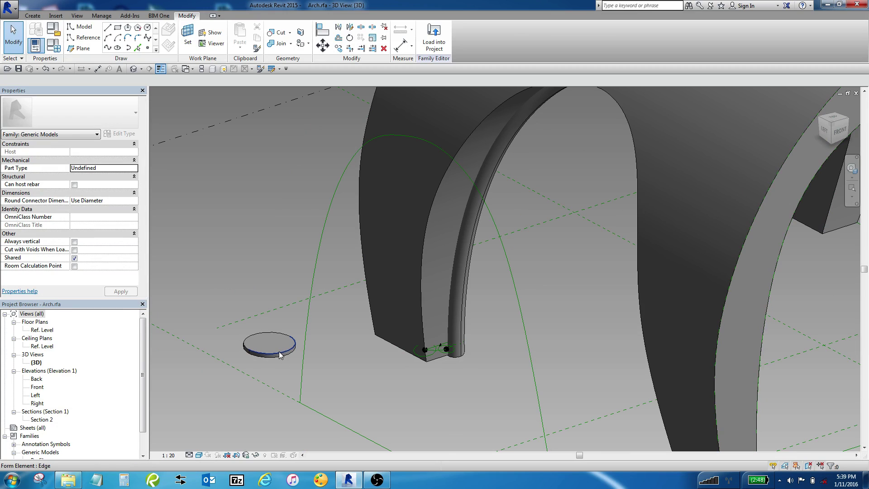
left_click(285, 335)
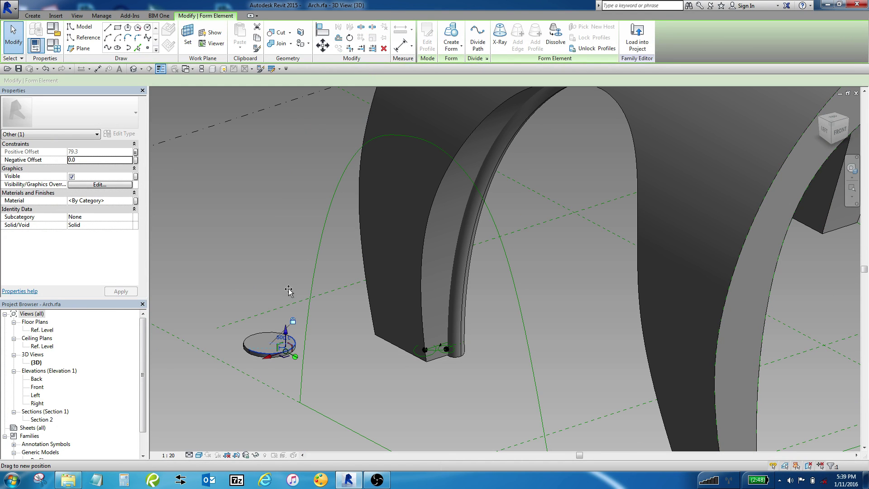
left_click_drag(288, 289, 289, 288)
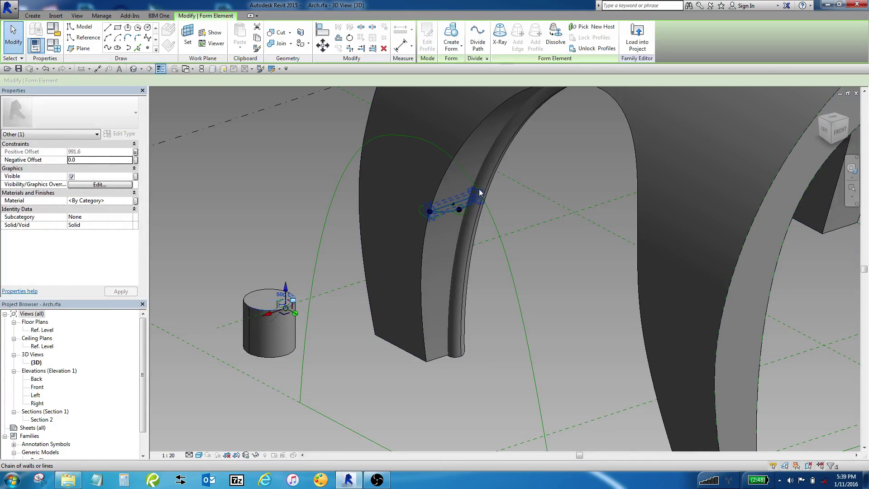
Delete the tube form running along the far edge of the arch opening.
scroll(469, 124, "up", 1)
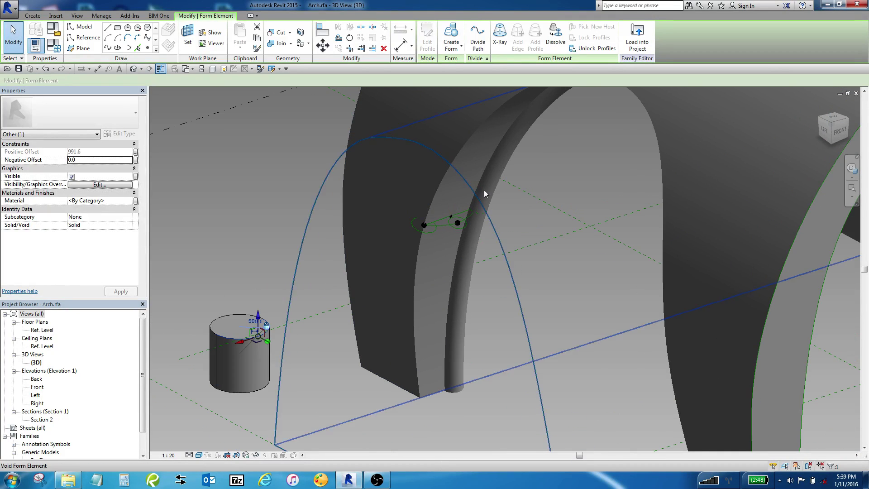
left_click(474, 254)
key("Delete")
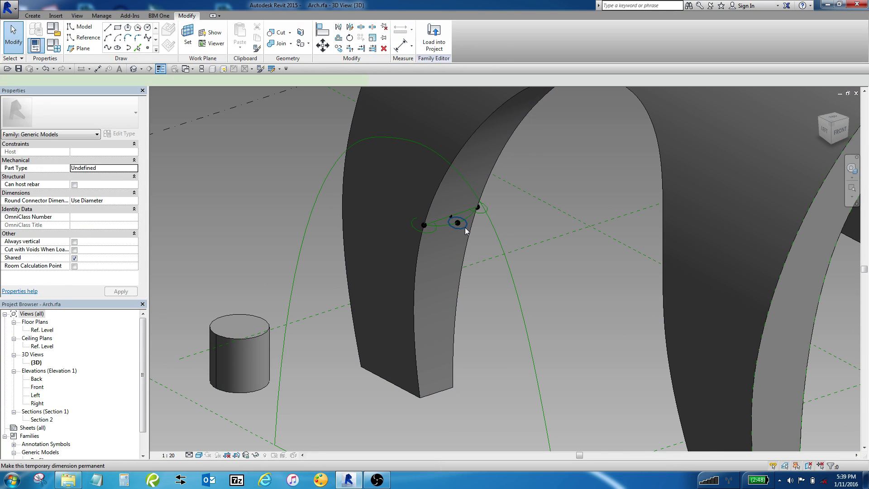
Try to create a form from the middle circle and the far edge of the arch opening.
left_click(465, 226)
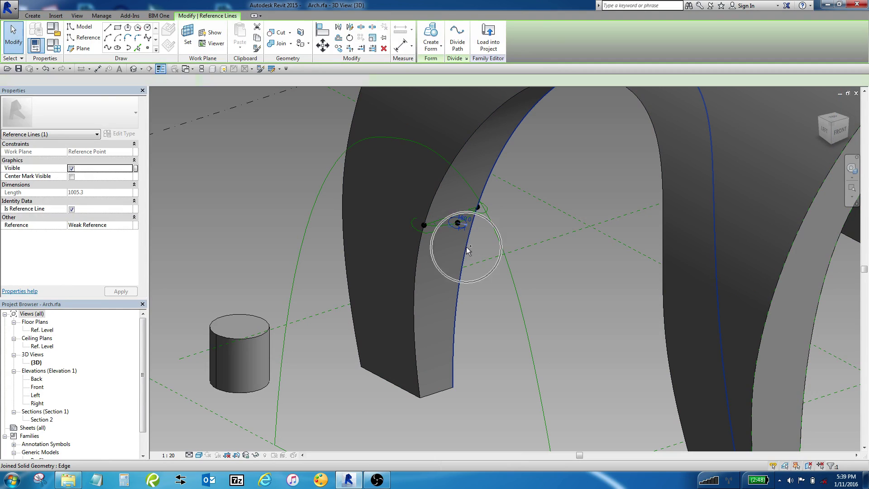
left_click(460, 123, "ctrl")
left_click(432, 36)
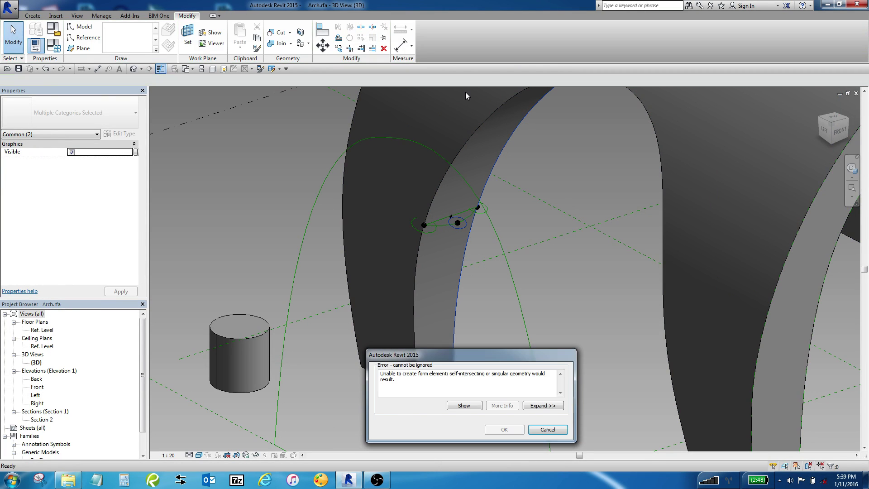
key("Escape")
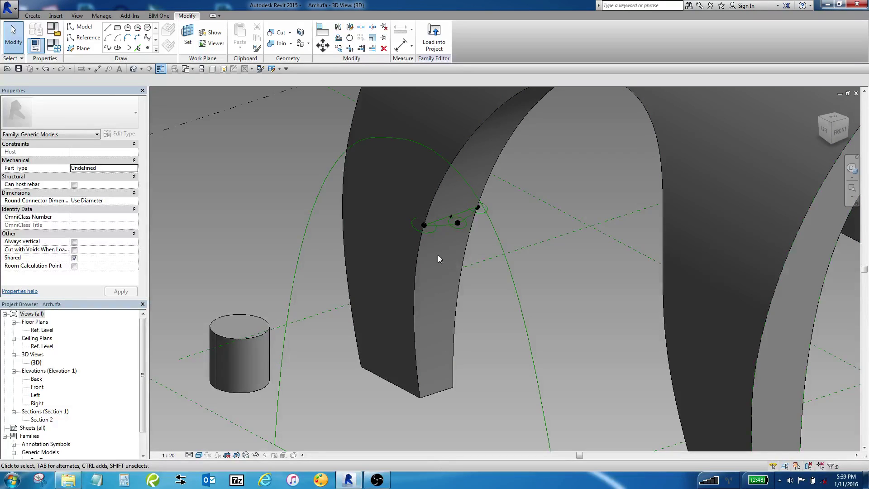
scroll(404, 184, "down", 3)
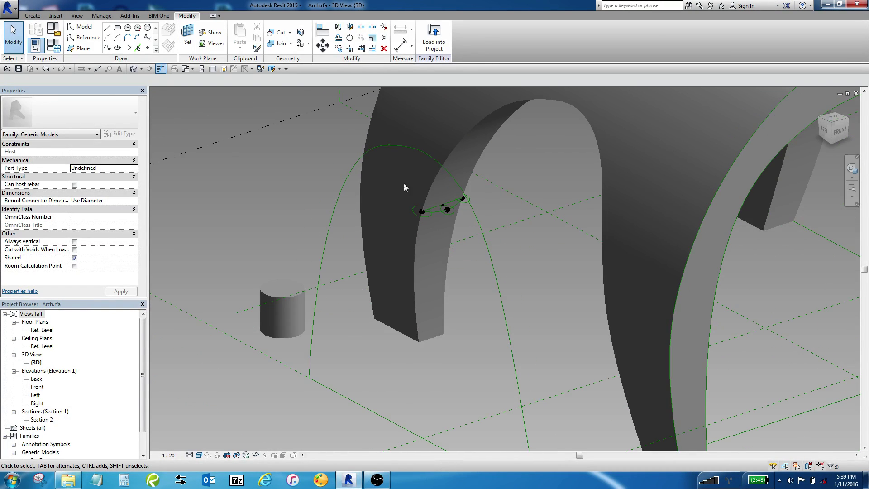